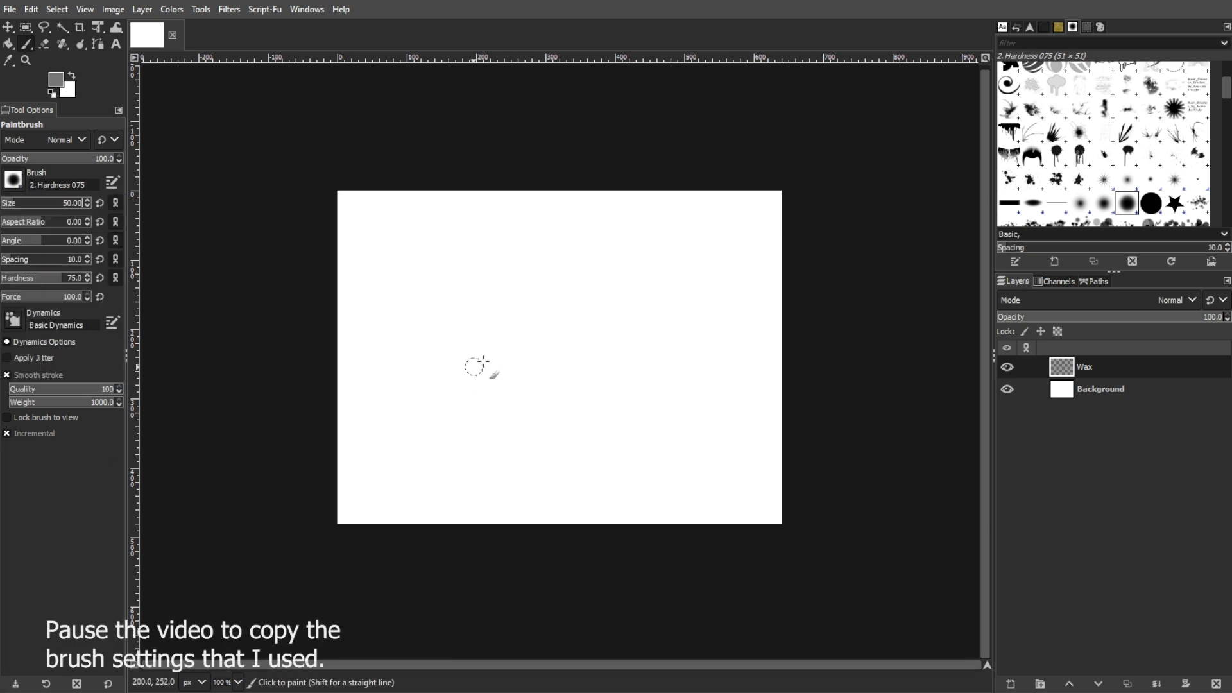
Paint an irregular solid grey blob in the middle of the canvas on the Wax layer with the Paintbrush
{"action": "scroll", "coordinate": [500, 352], "scroll_direction": "up", "scroll_amount": 2}
{"action": "scroll", "coordinate": [485, 266], "scroll_direction": "down", "scroll_amount": 2}
{"action": "scroll", "coordinate": [507, 274], "scroll_direction": "up", "scroll_amount": 2}
{"action": "scroll", "coordinate": [505, 283], "scroll_direction": "down", "scroll_amount": 1}
{"action": "scroll", "coordinate": [505, 282], "scroll_direction": "up", "scroll_amount": 1}
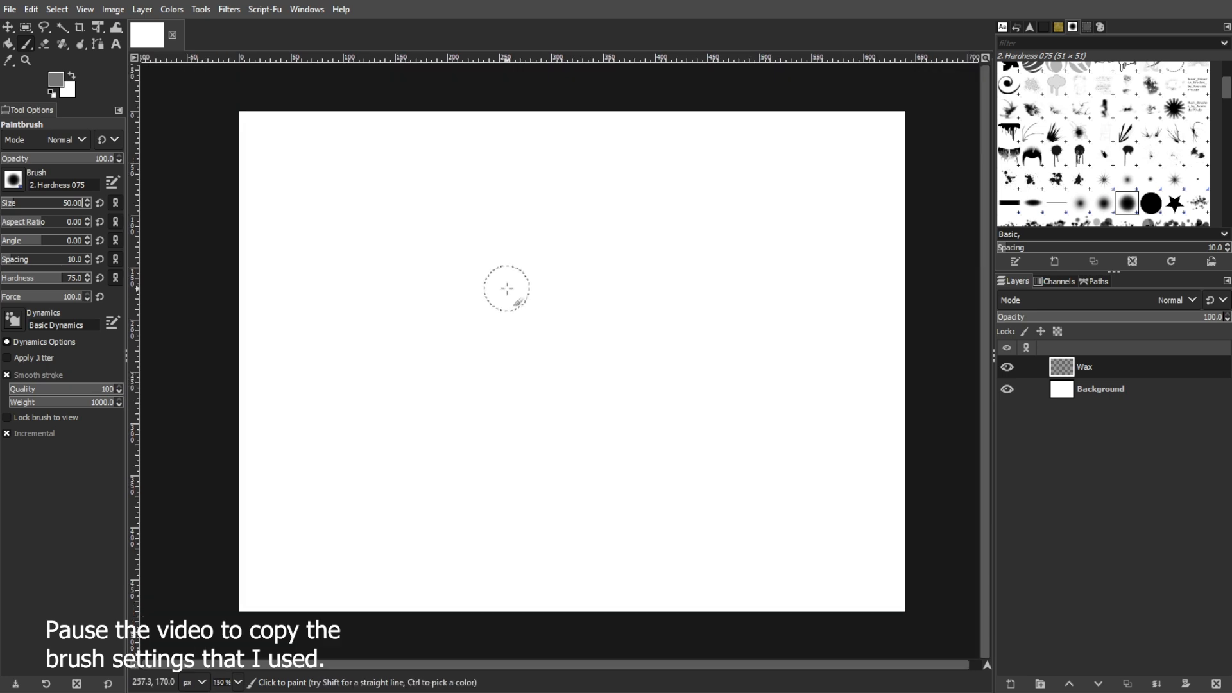
{"action": "mouse_move", "coordinate": [536, 295]}
{"action": "left_mouse_down"}
{"action": "mouse_move", "coordinate": [468, 344]}
{"action": "mouse_move", "coordinate": [542, 344]}
{"action": "mouse_move", "coordinate": [561, 330]}
{"action": "mouse_move", "coordinate": [588, 395]}
{"action": "mouse_move", "coordinate": [483, 382]}
{"action": "mouse_move", "coordinate": [449, 343]}
{"action": "mouse_move", "coordinate": [509, 297]}
{"action": "mouse_move", "coordinate": [637, 295]}
{"action": "mouse_move", "coordinate": [480, 416]}
{"action": "mouse_move", "coordinate": [539, 429]}
{"action": "left_mouse_up"}
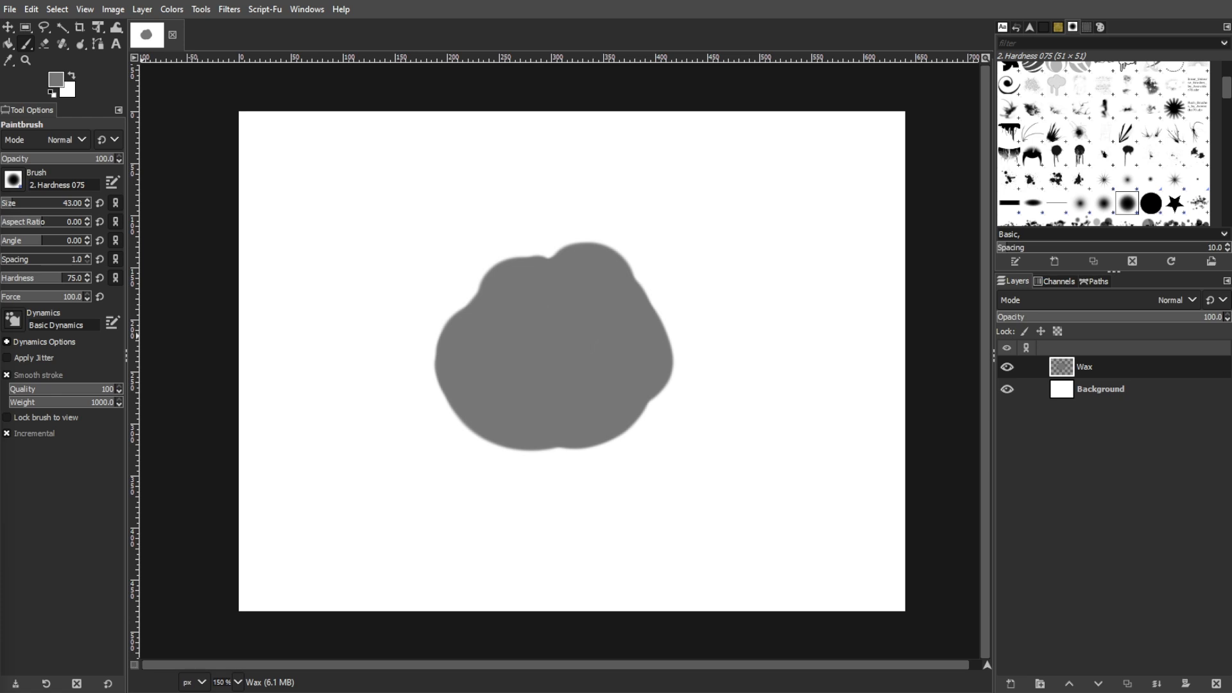
Sharpen the blob's edges with a steep Curves adjustment on the Wax layer's Alpha channel, placing the lower point at input 140, output 0
{"action": "left_click", "coordinate": [172, 9]}
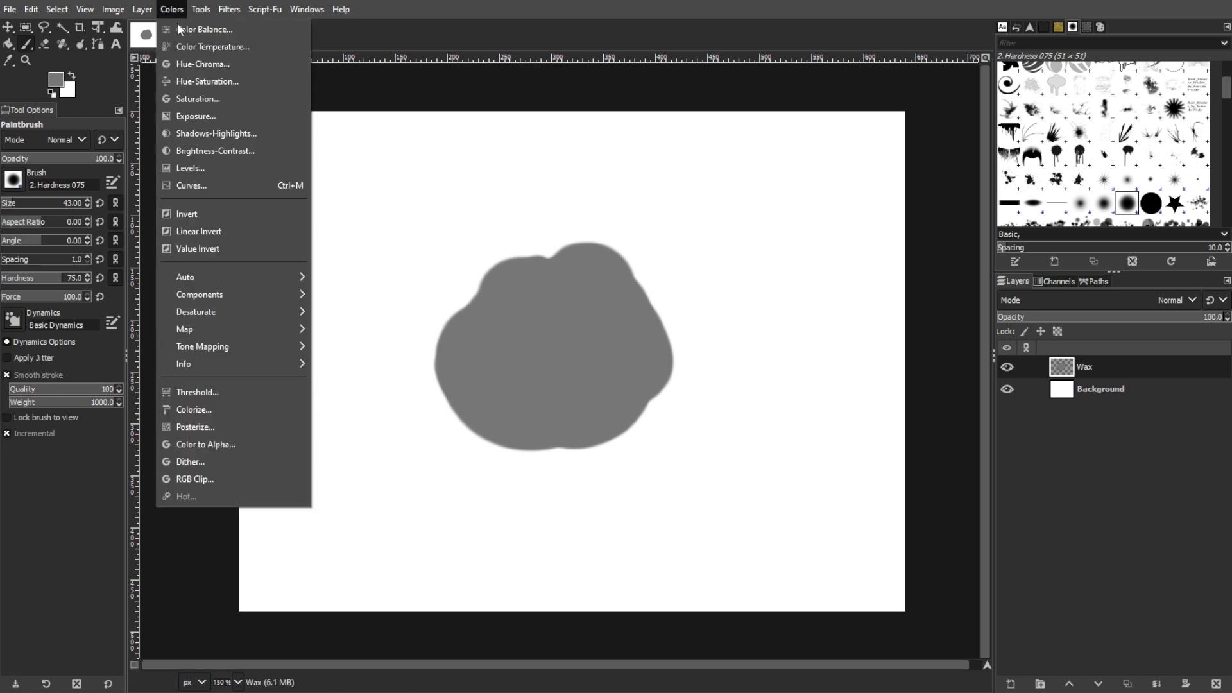
{"action": "left_click", "coordinate": [182, 179]}
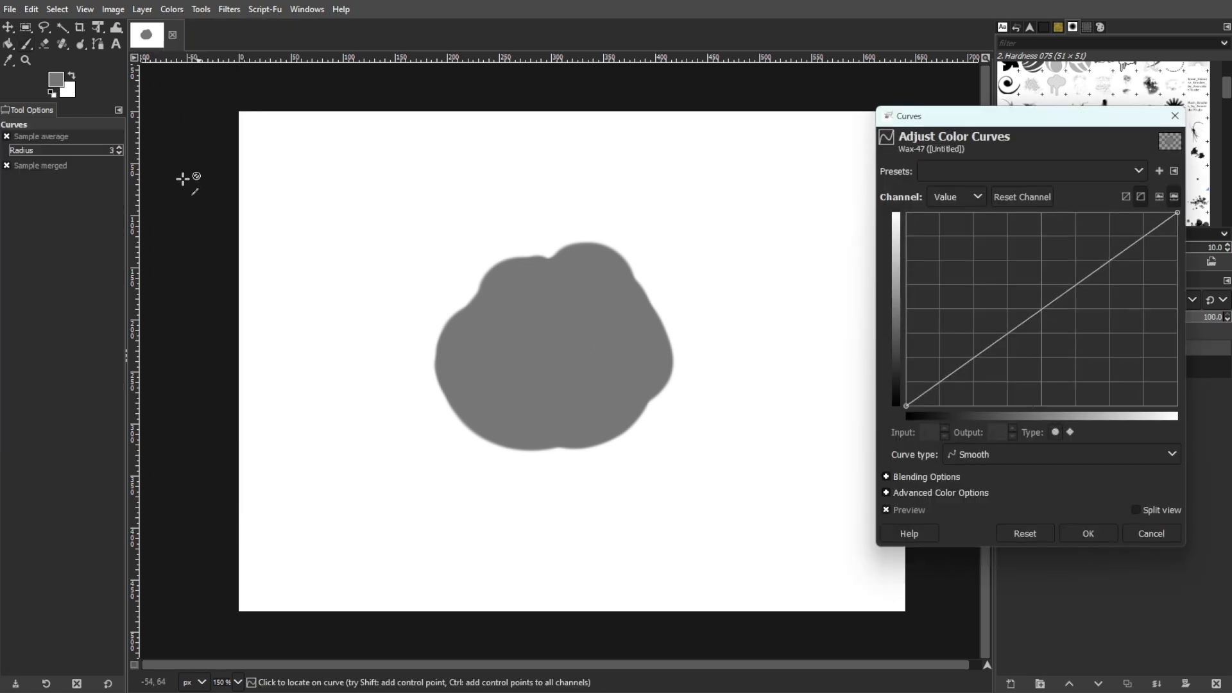
{"action": "left_click", "coordinate": [942, 196]}
{"action": "left_click", "coordinate": [943, 281]}
{"action": "left_click_drag", "start_coordinate": [907, 406], "coordinate": [1017, 436]}
{"action": "left_click_drag", "start_coordinate": [1176, 212], "coordinate": [1121, 200]}
{"action": "left_click_drag", "start_coordinate": [1018, 405], "coordinate": [1056, 420]}
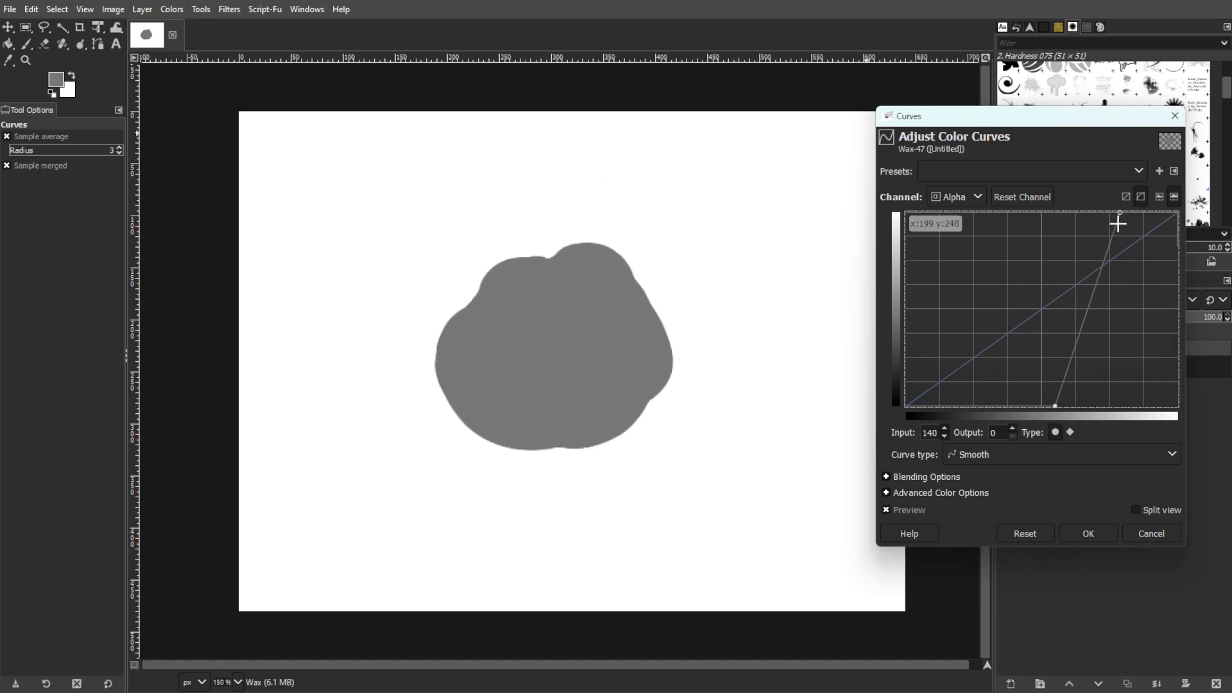
{"action": "left_click_drag", "start_coordinate": [1119, 220], "coordinate": [1114, 203]}
{"action": "left_click", "coordinate": [1089, 533]}
Create a selection from the Wax layer's alpha and hide the layer
{"action": "right_click", "coordinate": [1111, 361]}
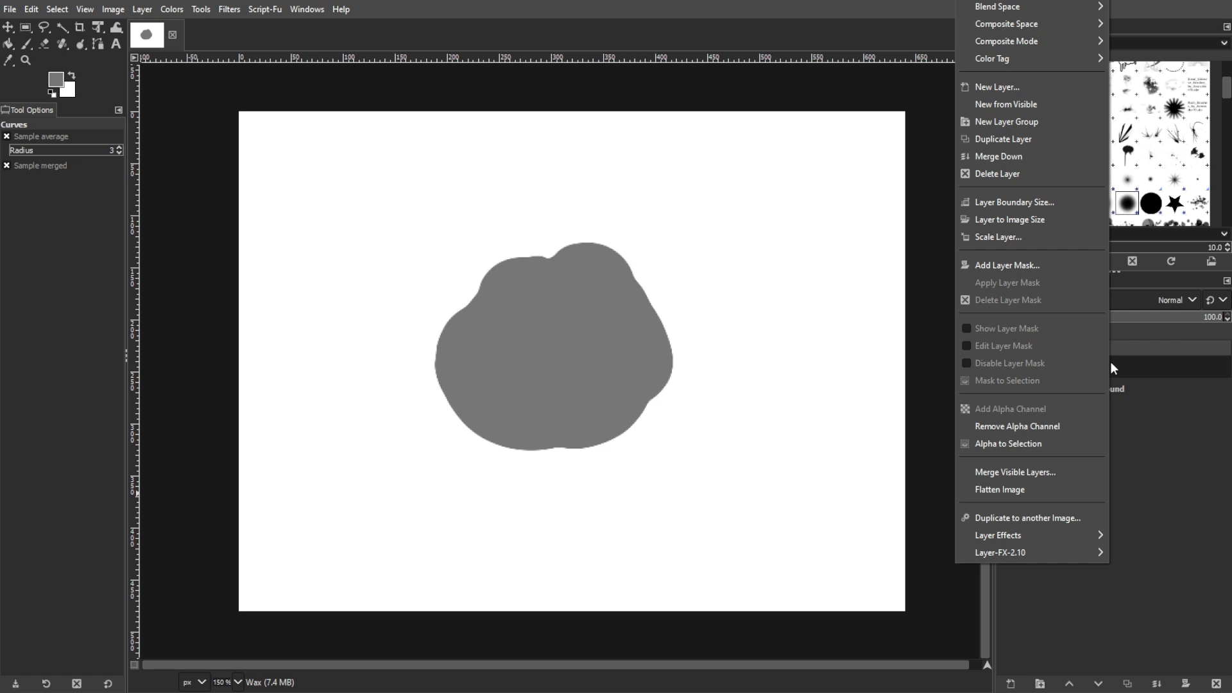
{"action": "left_click", "coordinate": [1034, 443]}
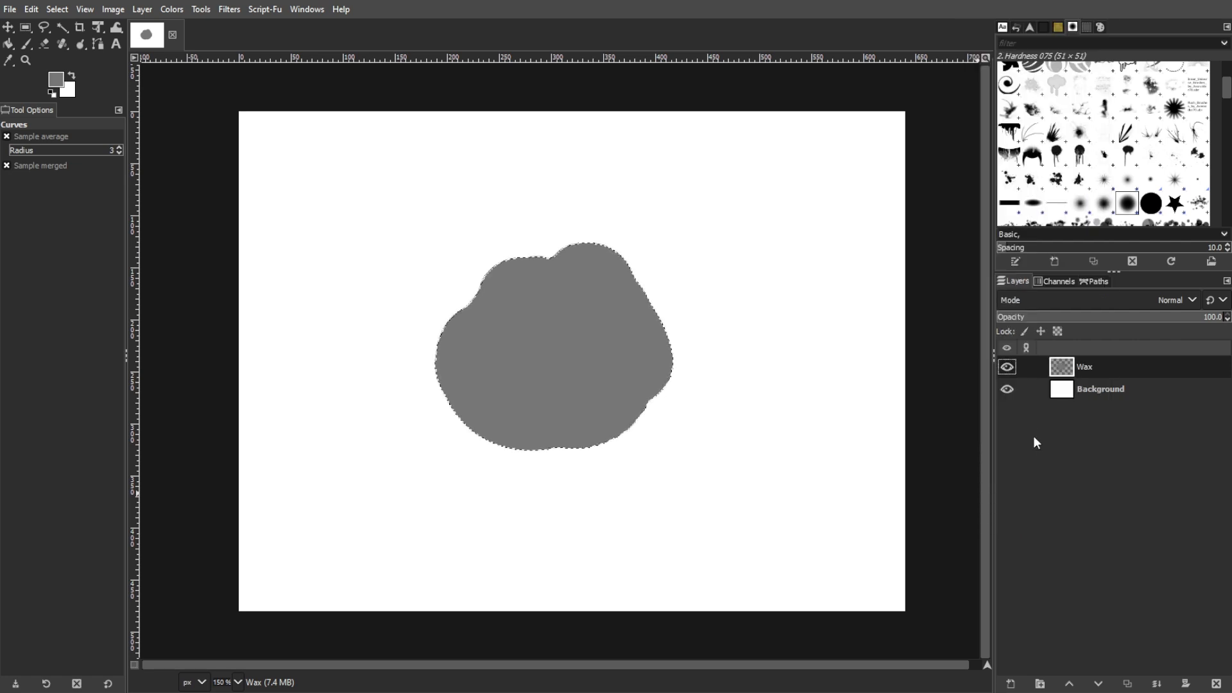
{"action": "left_click", "coordinate": [1007, 368]}
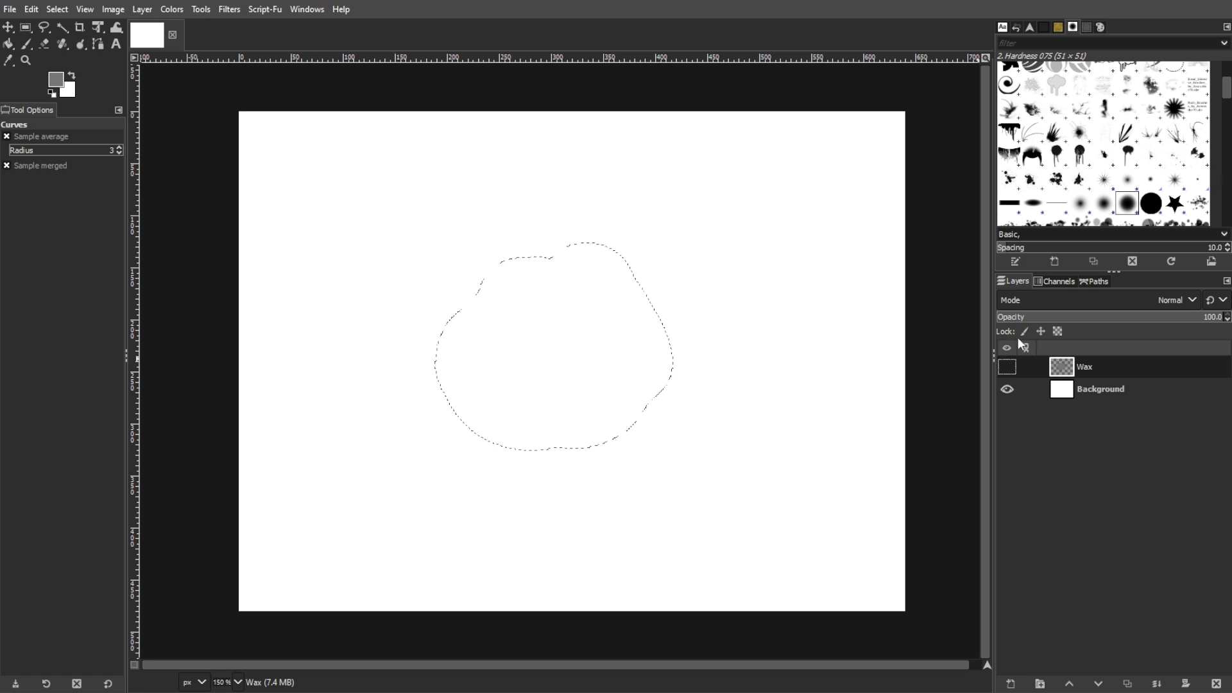
Create a new channel named Depth with 50% fill opacity, initialized from the blob selection
{"action": "left_click", "coordinate": [307, 9]}
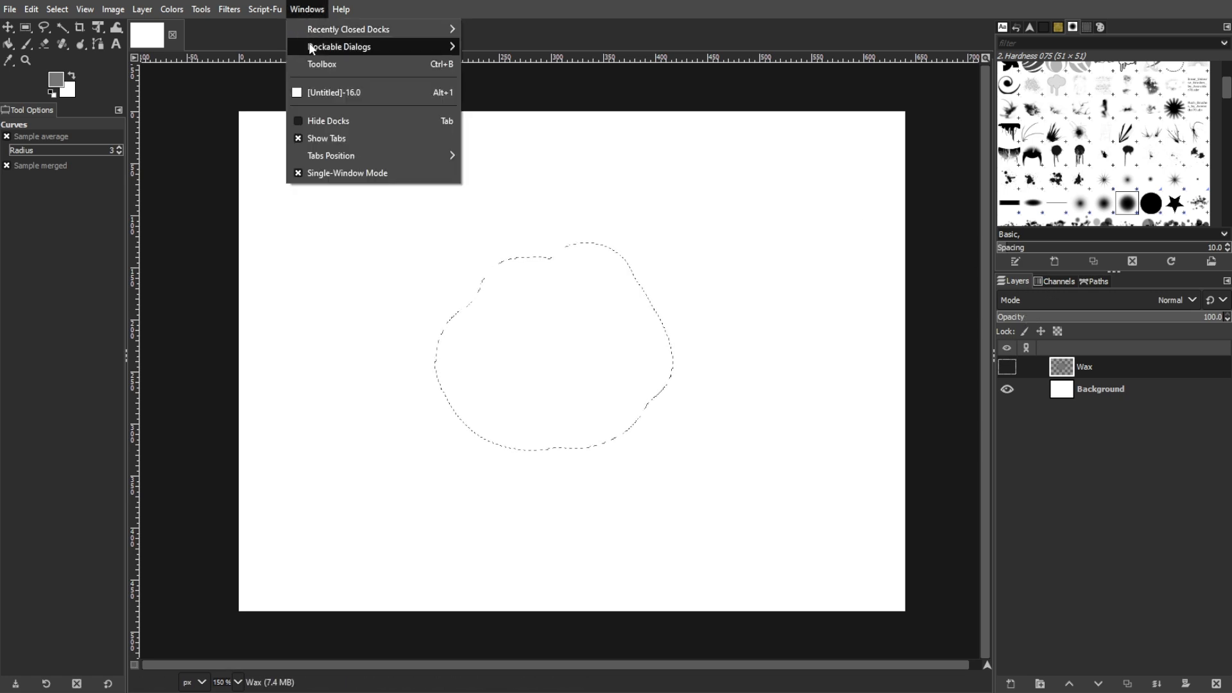
{"action": "mouse_move", "coordinate": [315, 47]}
{"action": "left_click", "coordinate": [508, 107]}
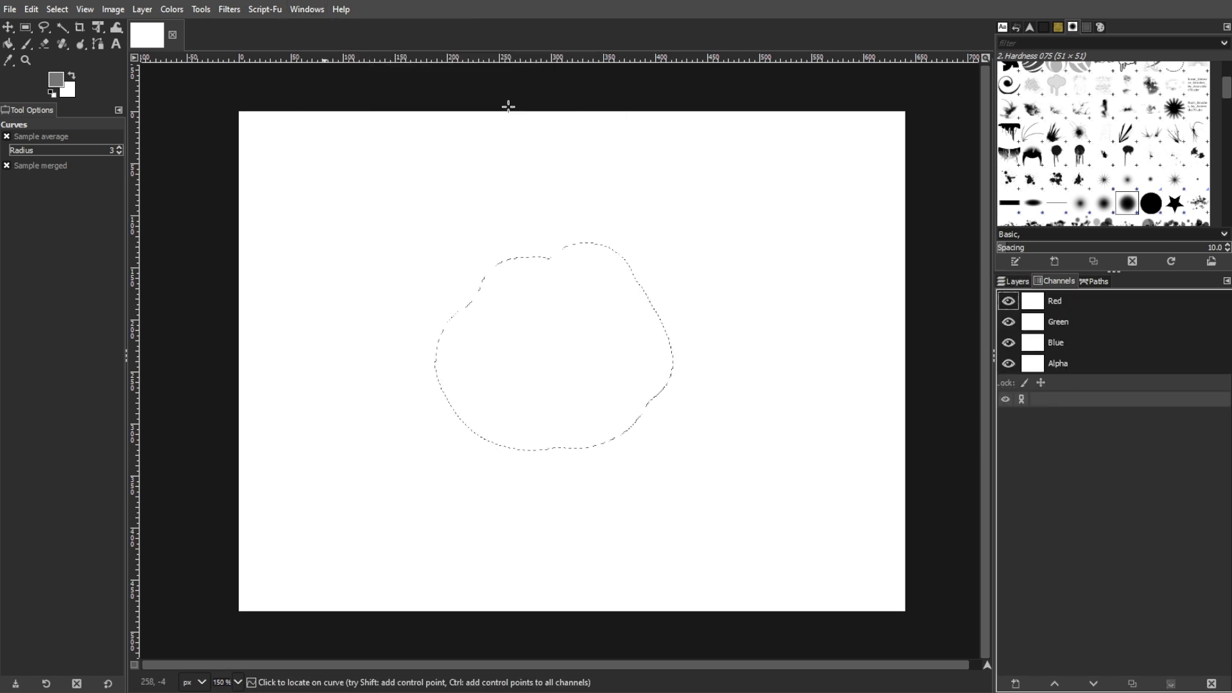
{"action": "right_click", "coordinate": [1040, 584]}
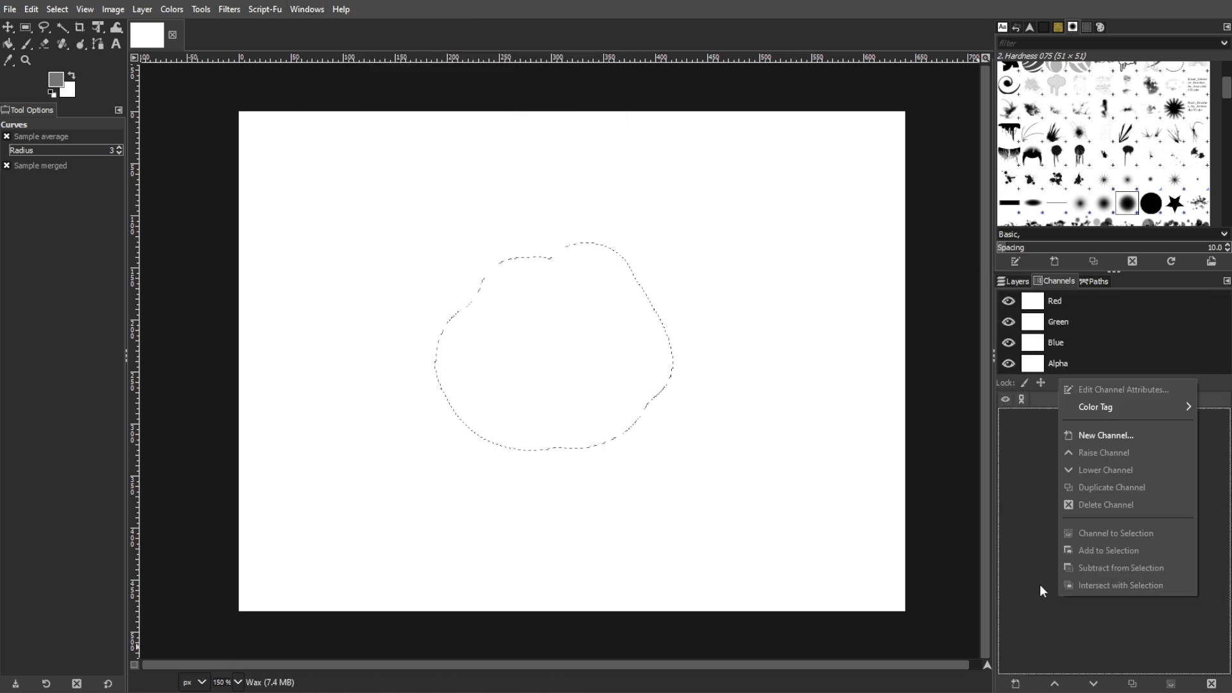
{"action": "left_click", "coordinate": [1096, 437]}
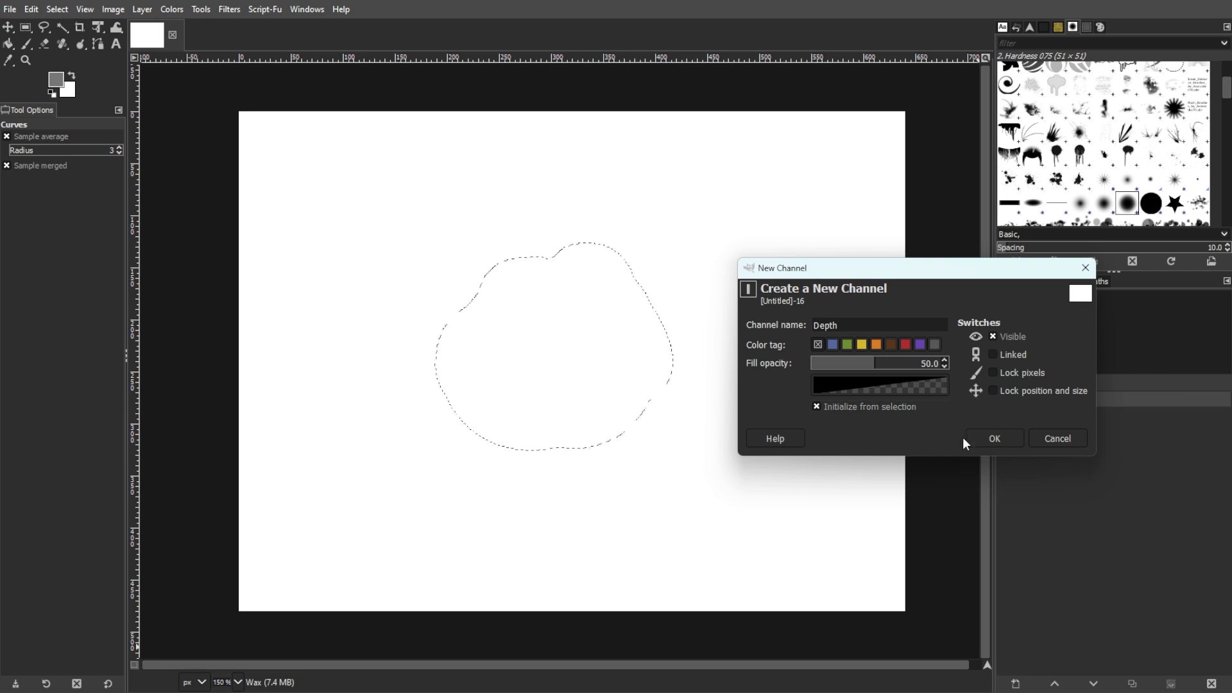
{"action": "left_click", "coordinate": [991, 439]}
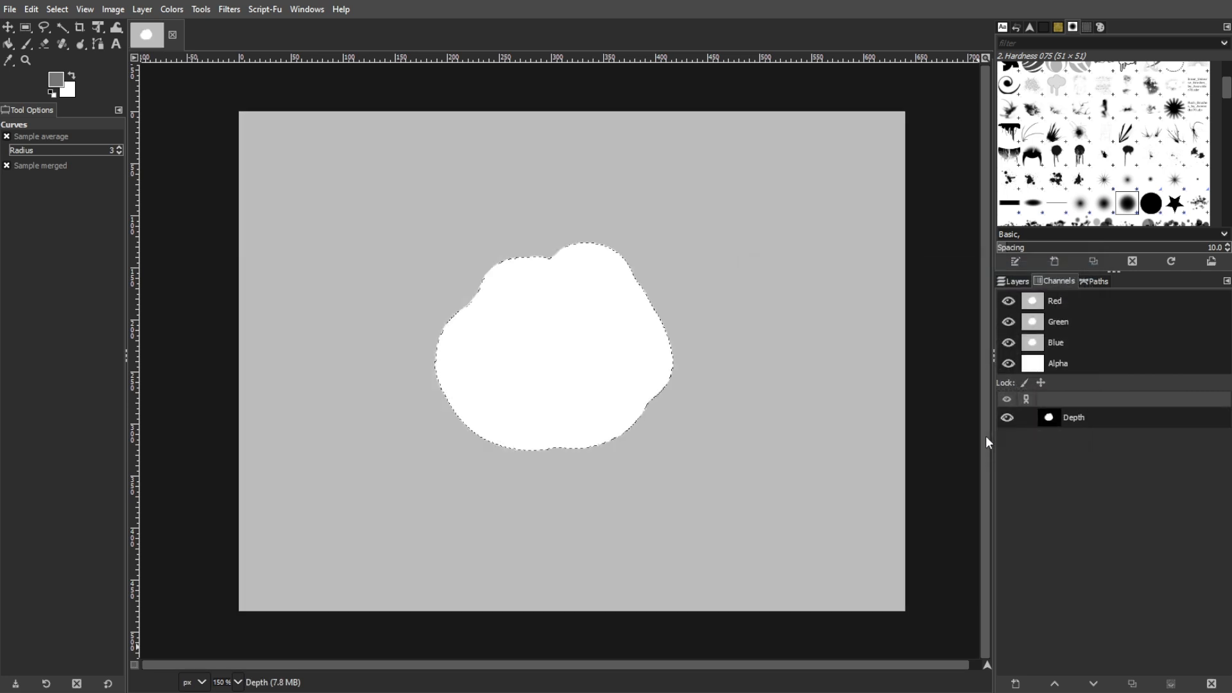
Clear the selection and apply a Gaussian Blur of size 9 in X and Y to the Depth channel
{"action": "left_click", "coordinate": [57, 9]}
{"action": "left_click", "coordinate": [67, 39]}
{"action": "left_click", "coordinate": [233, 10]}
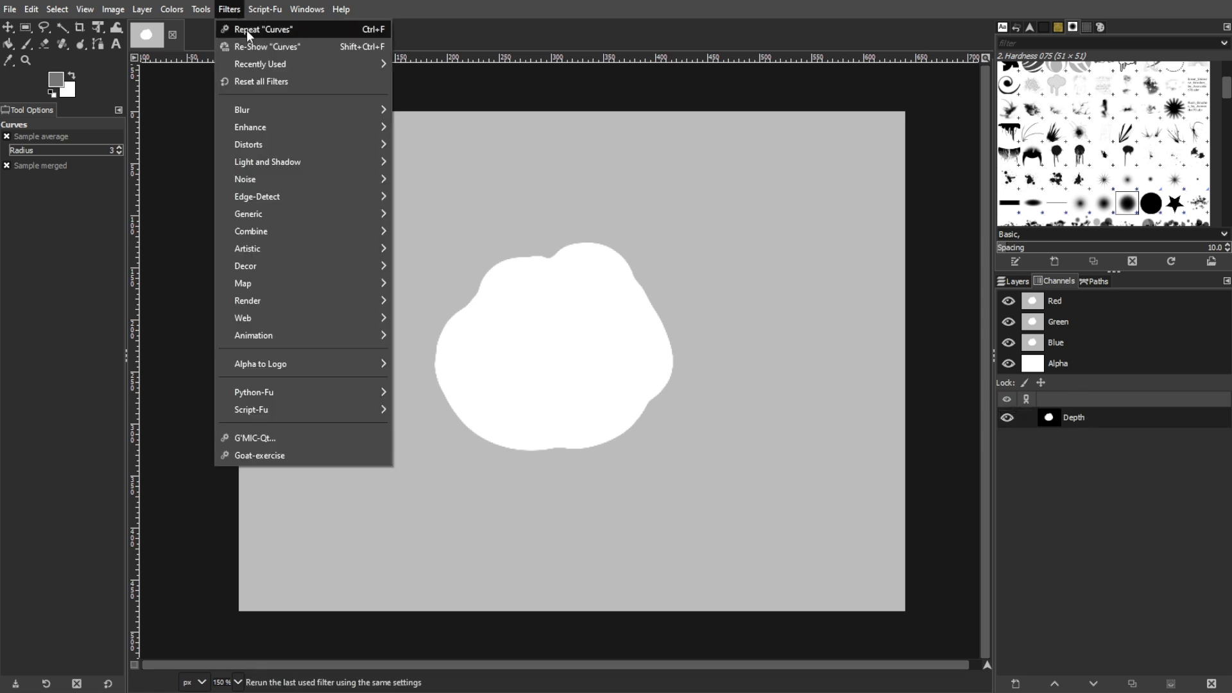
{"action": "mouse_move", "coordinate": [259, 101]}
{"action": "left_click", "coordinate": [412, 123]}
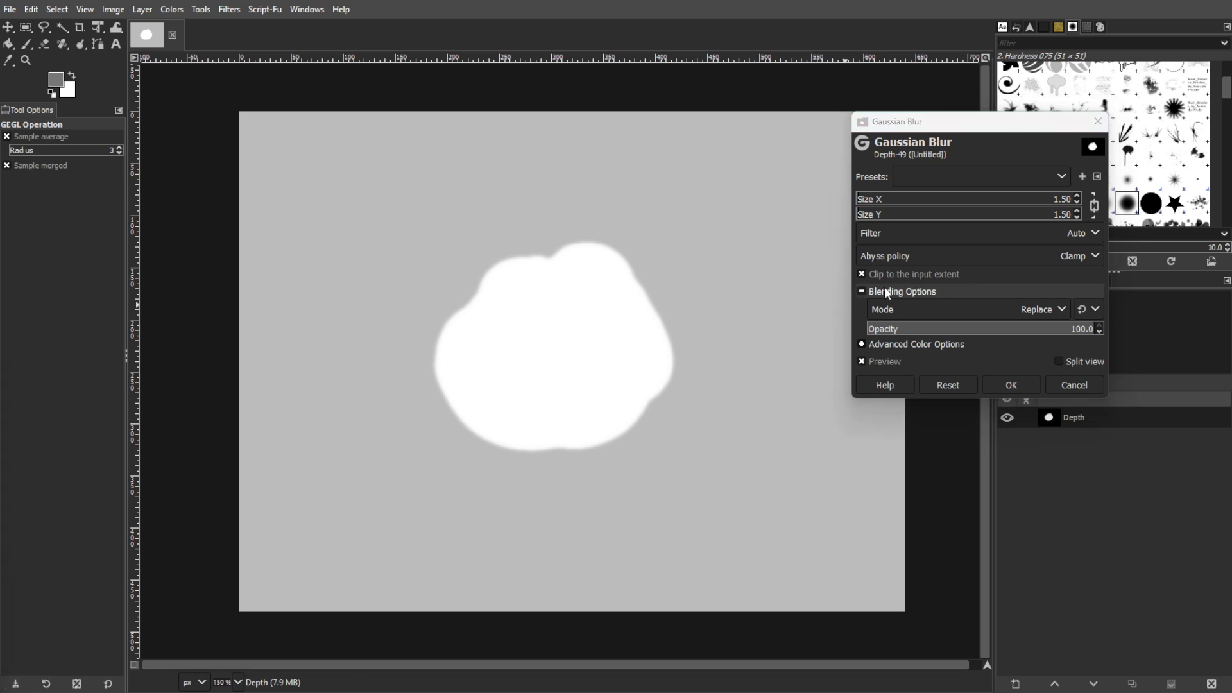
{"action": "left_click_drag", "start_coordinate": [1071, 201], "coordinate": [1048, 201]}
{"action": "type", "text": "9"}
{"action": "key", "text": "Return"}
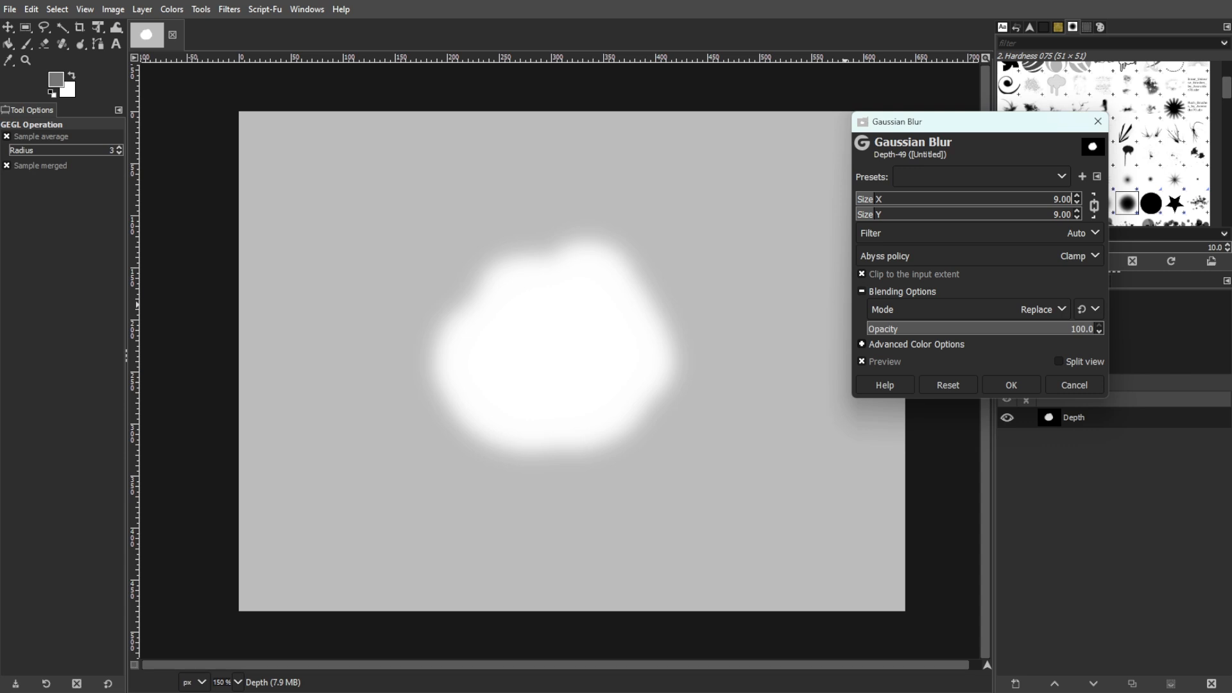
{"action": "left_click", "coordinate": [1011, 385]}
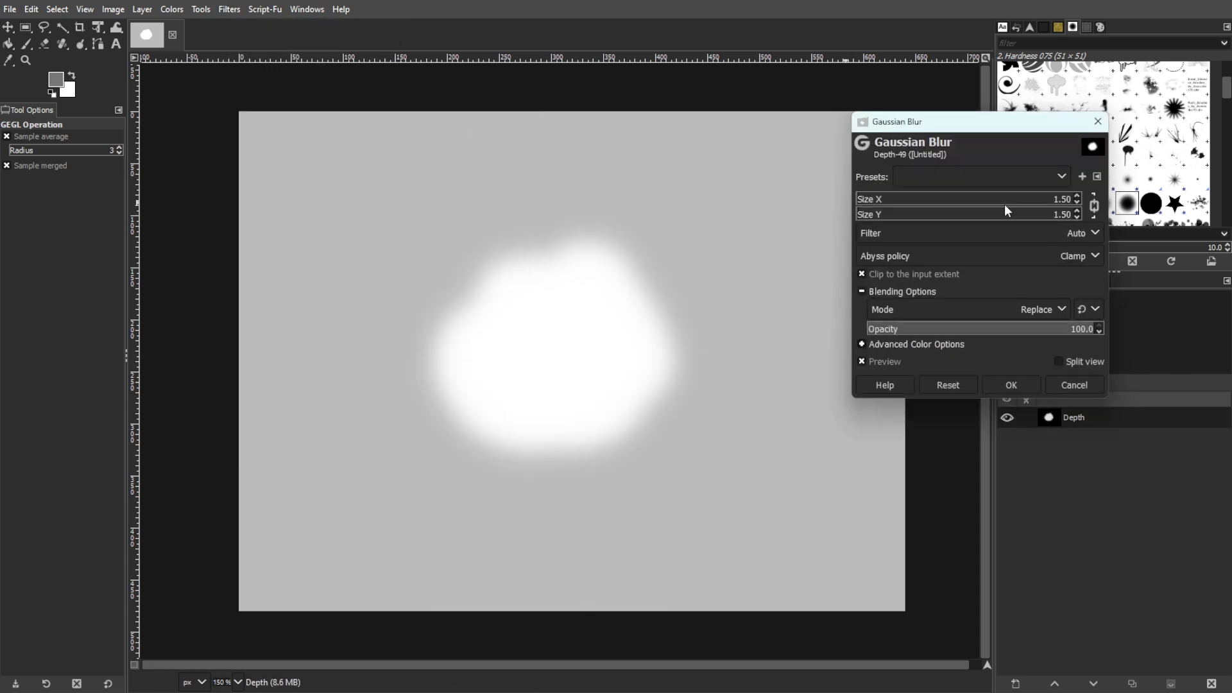
Apply further Gaussian Blur passes to the Depth channel, finishing with a size of 1 in X and Y
{"action": "left_click", "coordinate": [1012, 385]}
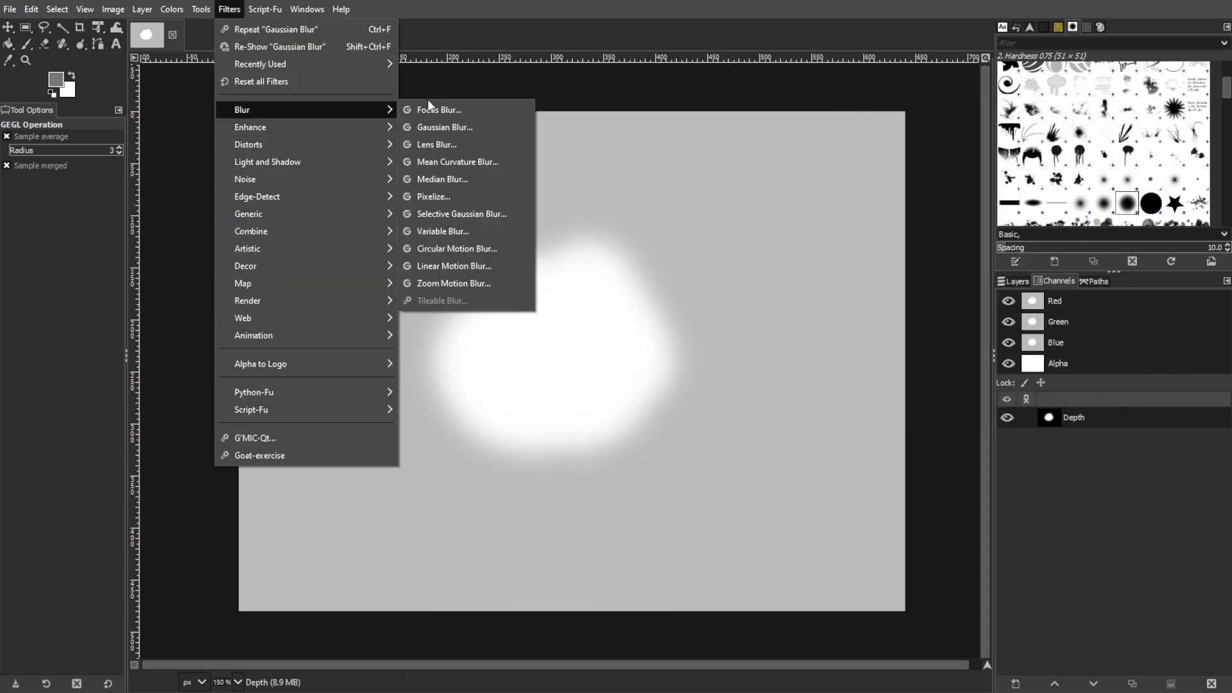
{"action": "left_click", "coordinate": [449, 127]}
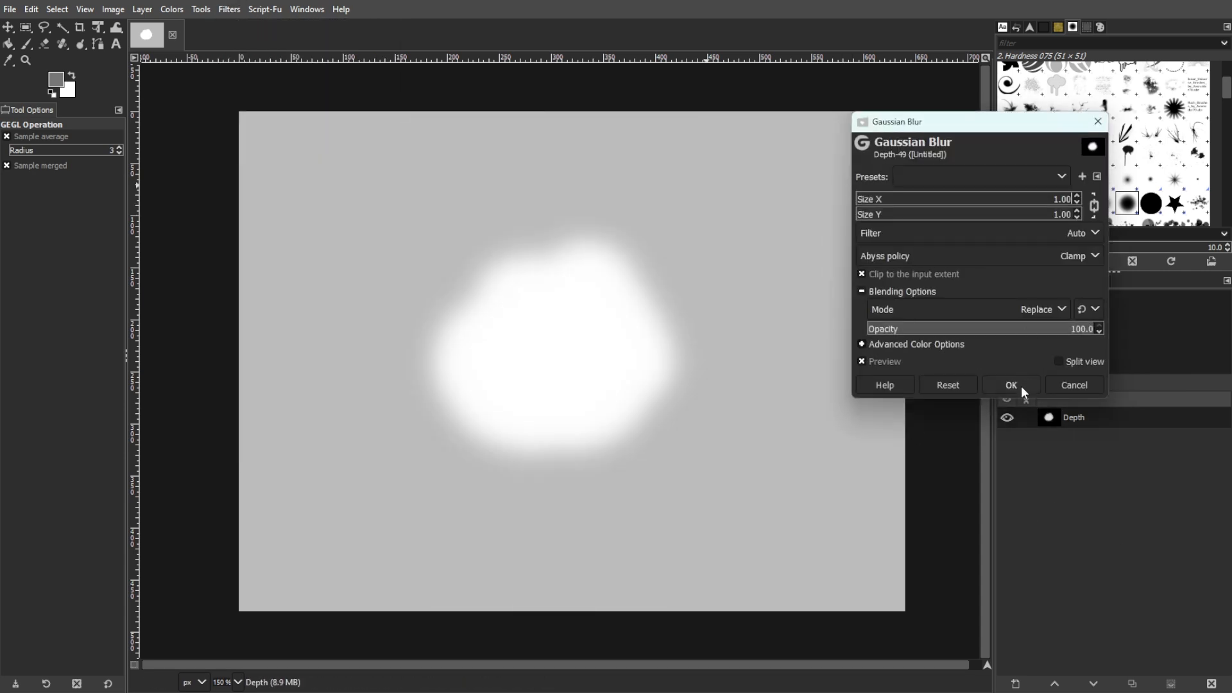
{"action": "left_click", "coordinate": [1020, 385]}
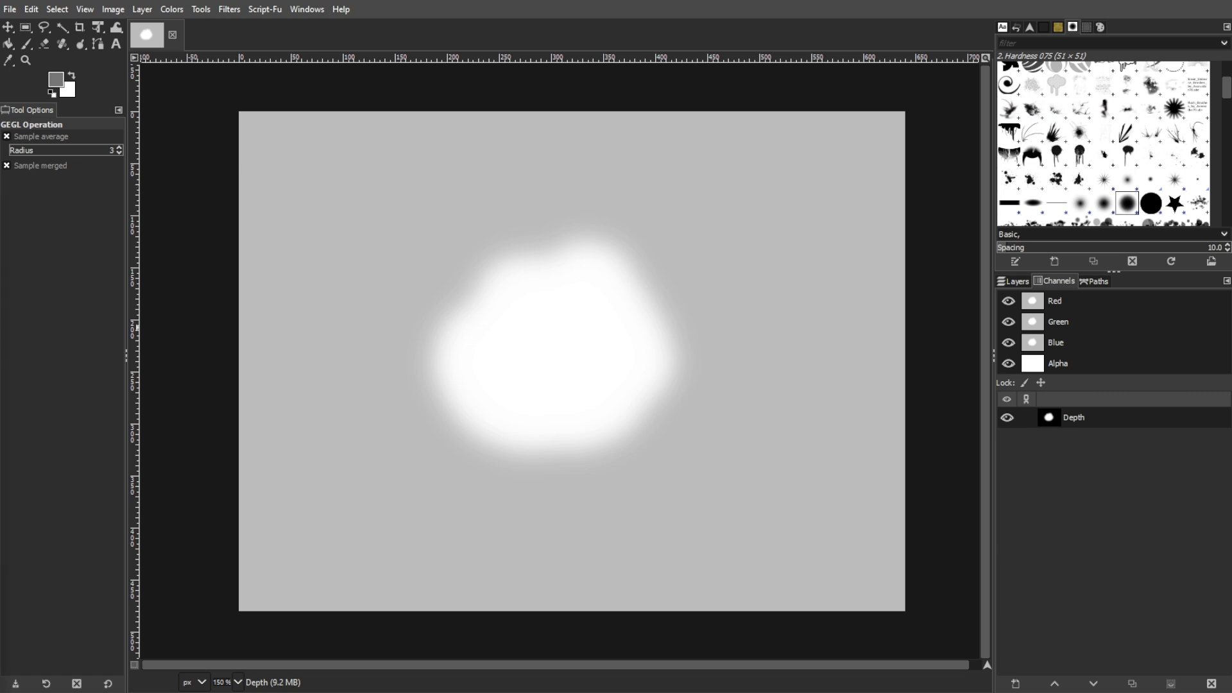
Load the Wax layer's alpha as the selection again
{"action": "left_click", "coordinate": [1023, 283]}
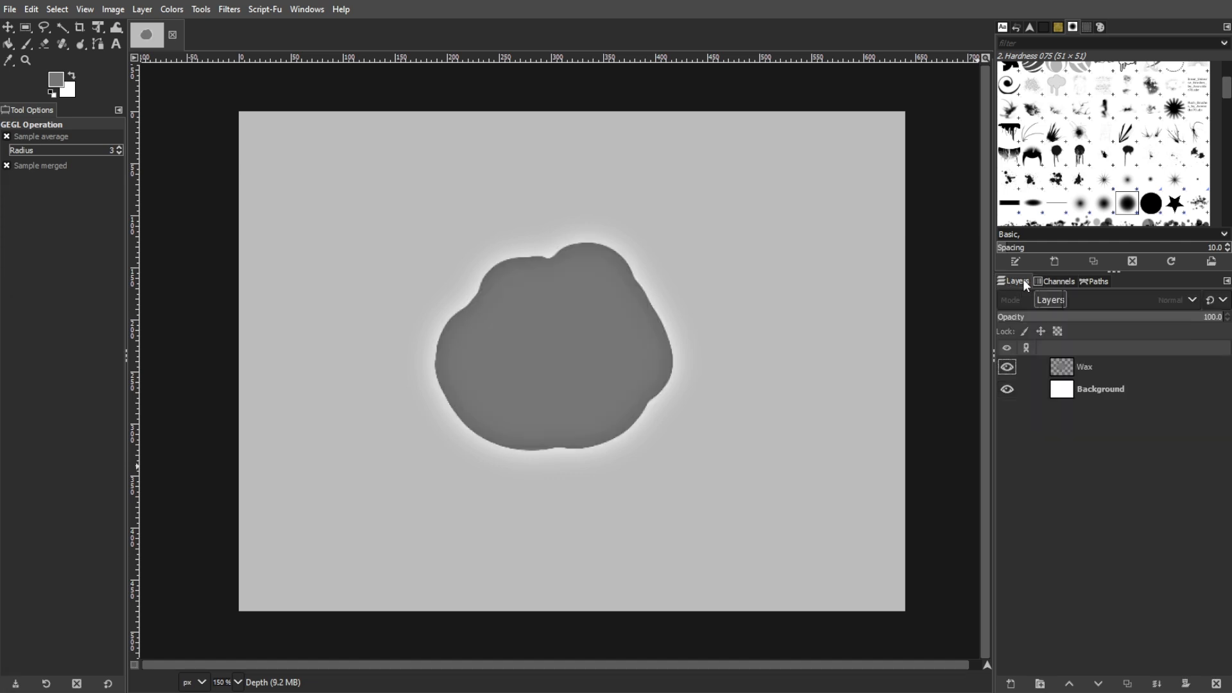
{"action": "left_click", "coordinate": [1107, 364]}
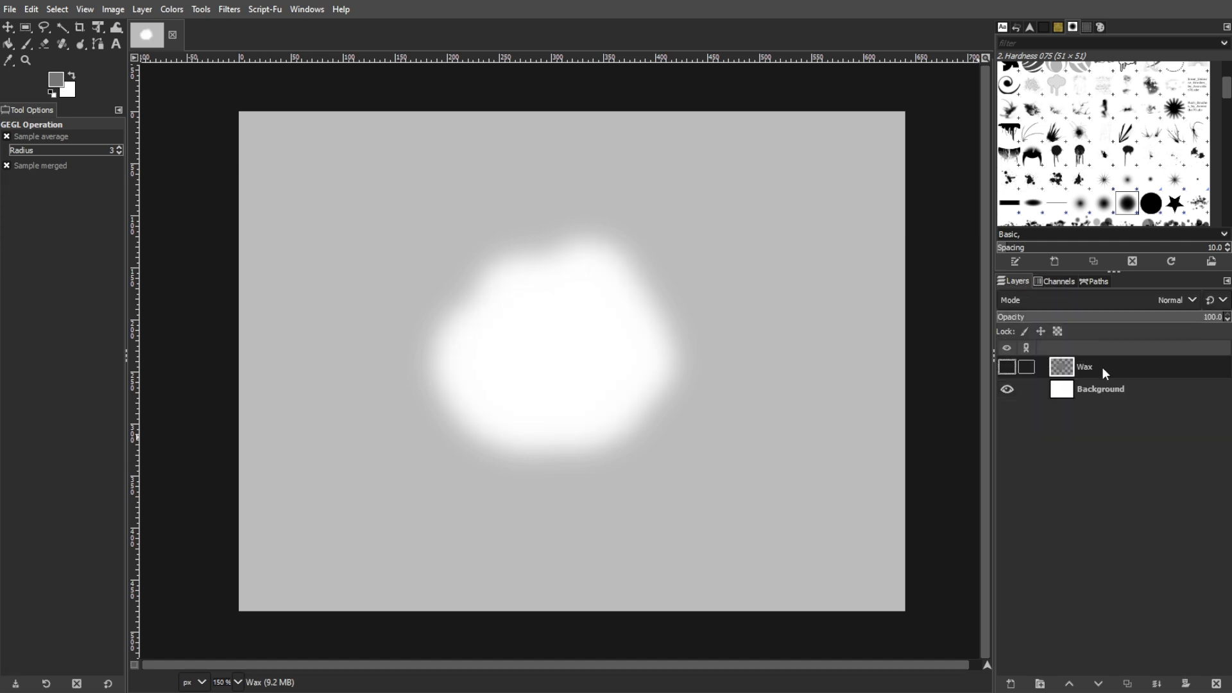
{"action": "right_click", "coordinate": [1103, 373]}
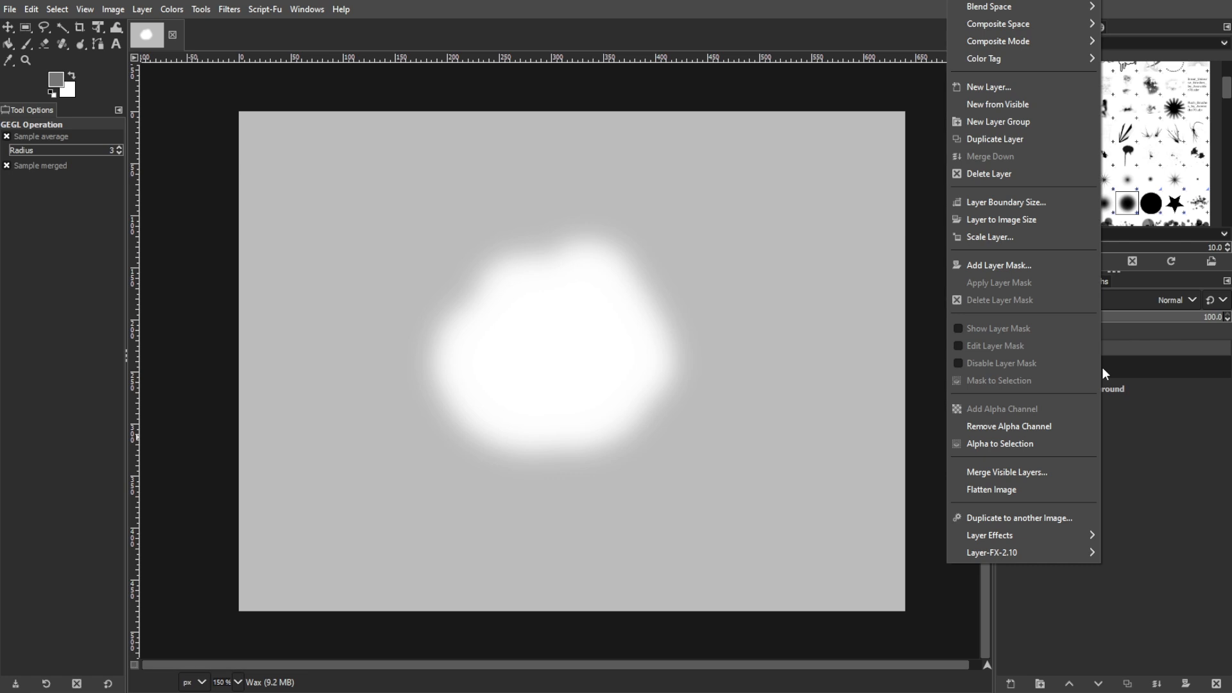
{"action": "left_click", "coordinate": [1025, 444]}
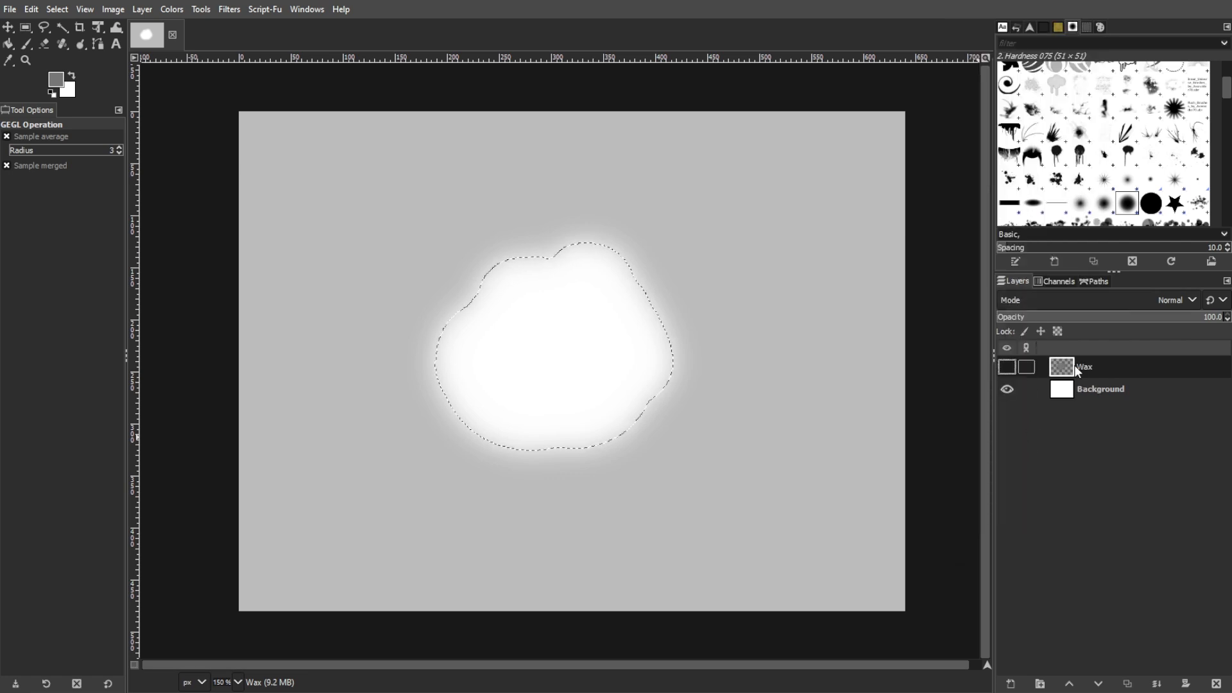
Make the Depth channel active and shrink the blob selection by 15 px
{"action": "left_click", "coordinate": [1063, 281]}
{"action": "left_click", "coordinate": [1077, 418]}
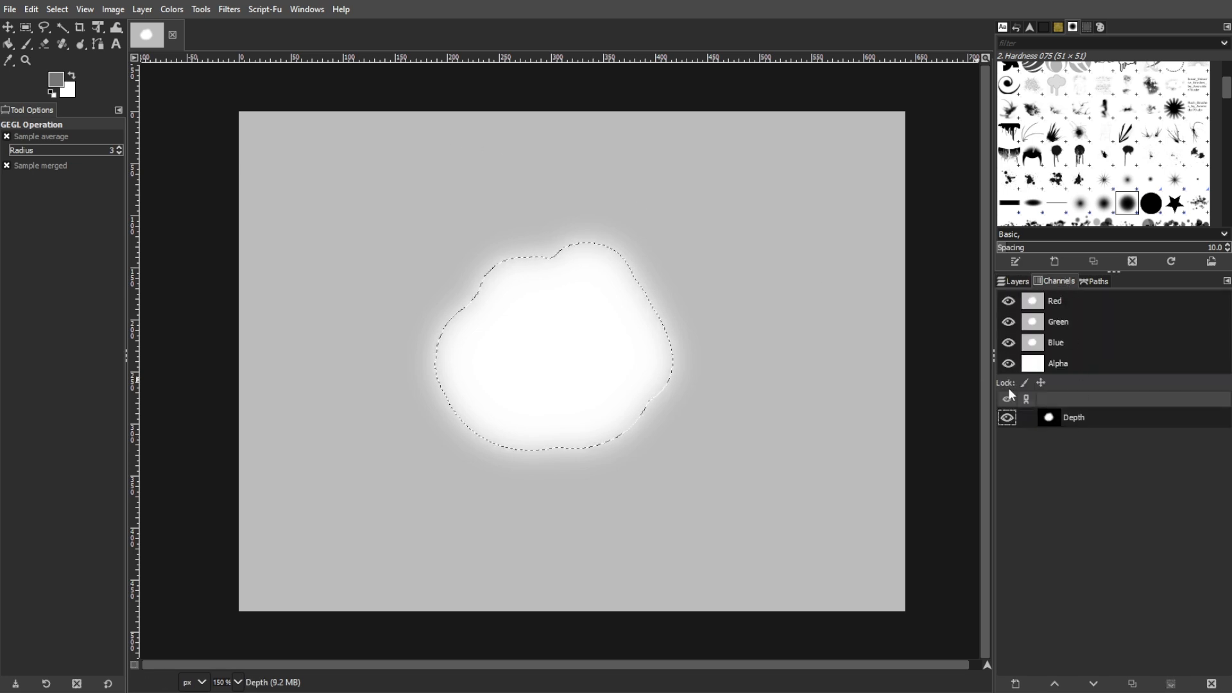
{"action": "left_click", "coordinate": [59, 9]}
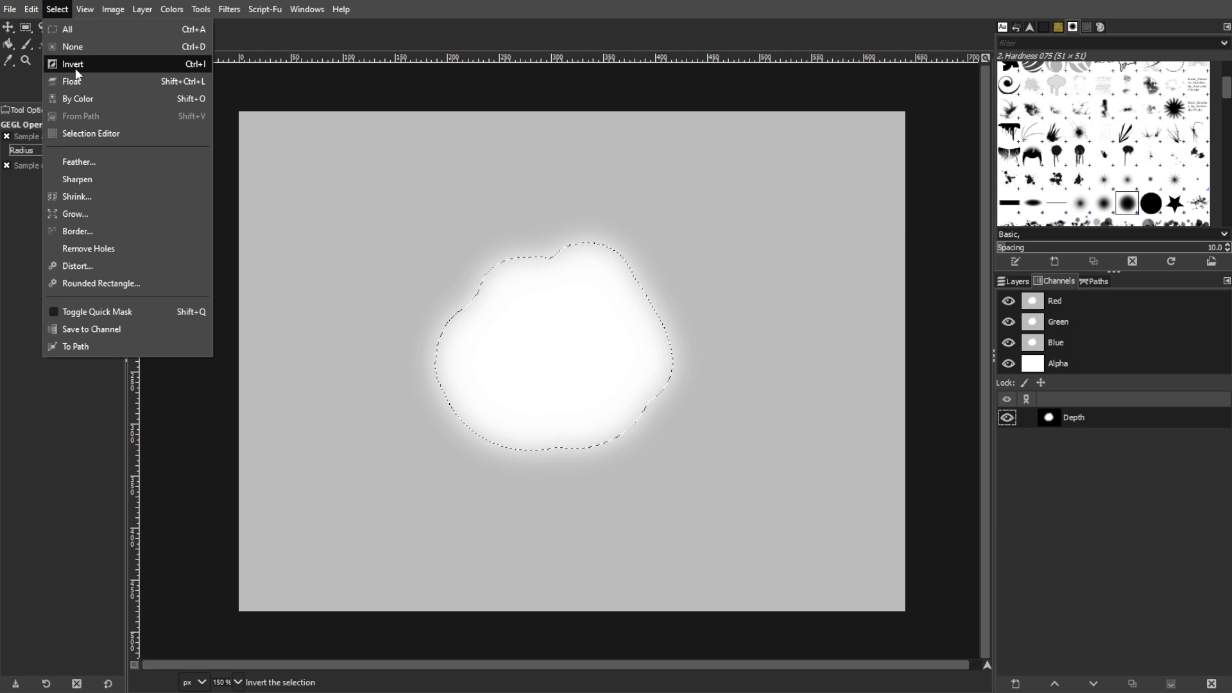
{"action": "left_click", "coordinate": [86, 197]}
{"action": "type", "text": "15"}
{"action": "key", "text": "Return"}
Feather the shrunken blob selection by 25 px
{"action": "left_click", "coordinate": [68, 10]}
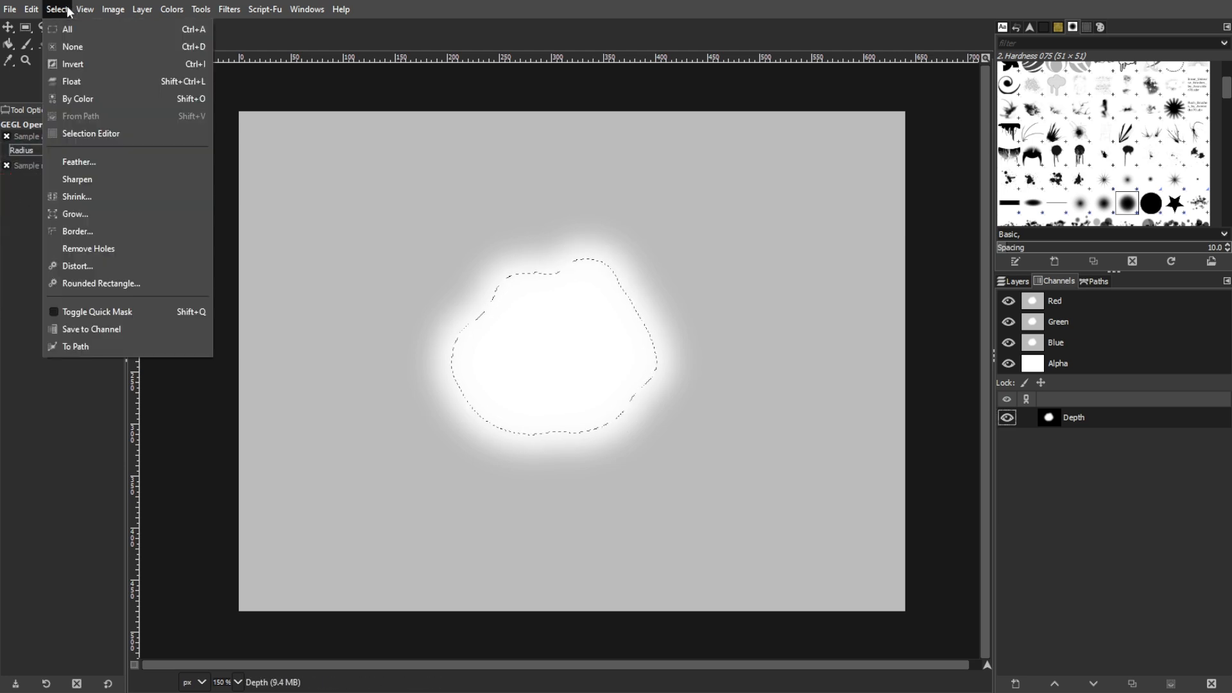
{"action": "left_click", "coordinate": [74, 162]}
{"action": "left_click_drag", "start_coordinate": [81, 120], "coordinate": [247, 147]}
{"action": "type", "text": "25.000"}
{"action": "left_click", "coordinate": [271, 250]}
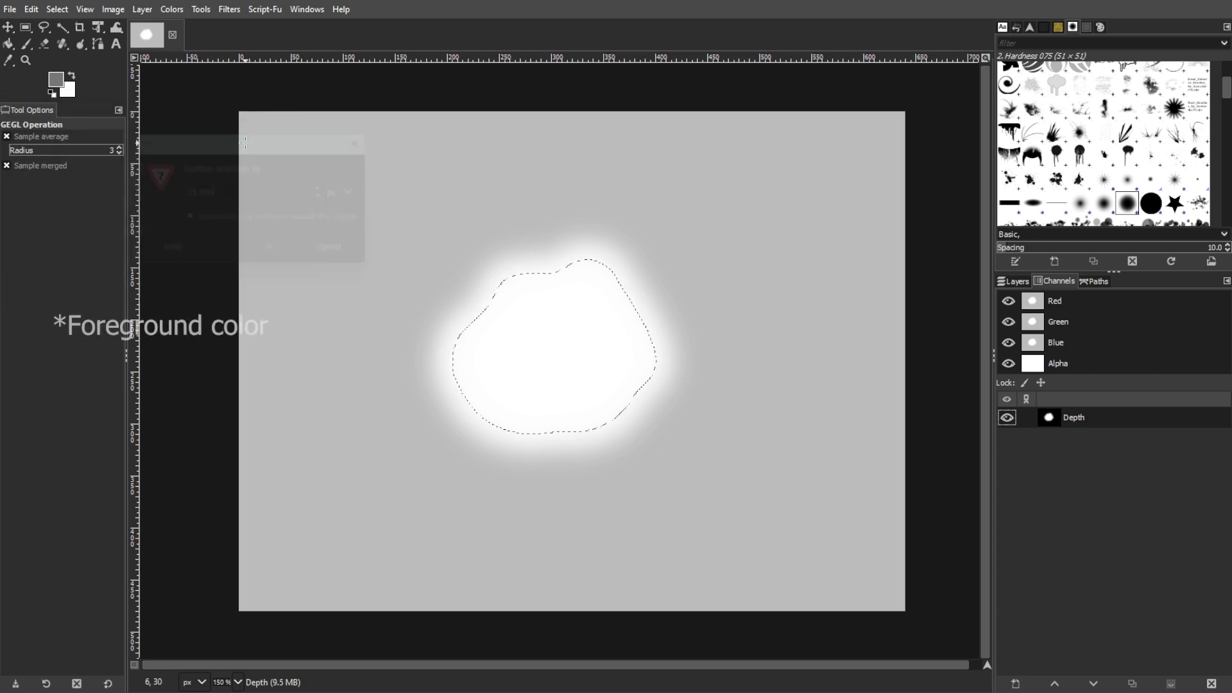
Fill the feathered selection in the Depth channel with foreground color bababa and clear the selection
{"action": "left_click", "coordinate": [56, 79]}
{"action": "type", "text": "bababa"}
{"action": "key", "text": "Return"}
{"action": "left_click", "coordinate": [228, 277]}
{"action": "left_click", "coordinate": [31, 9]}
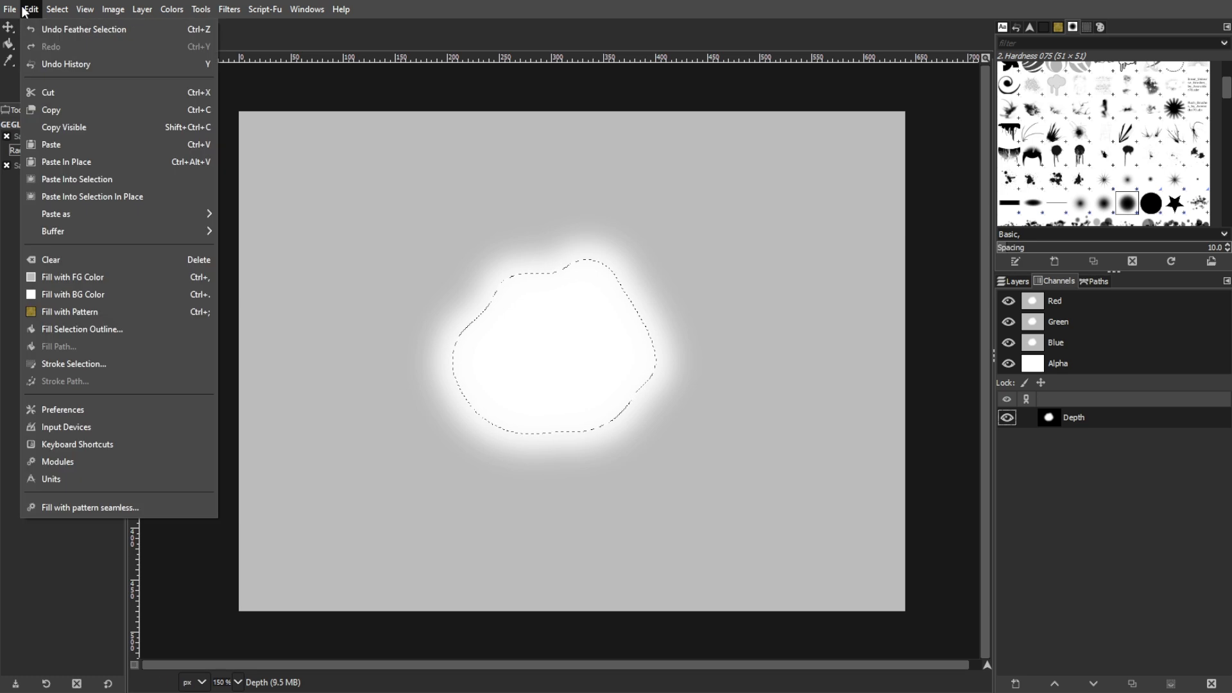
{"action": "left_click", "coordinate": [121, 275]}
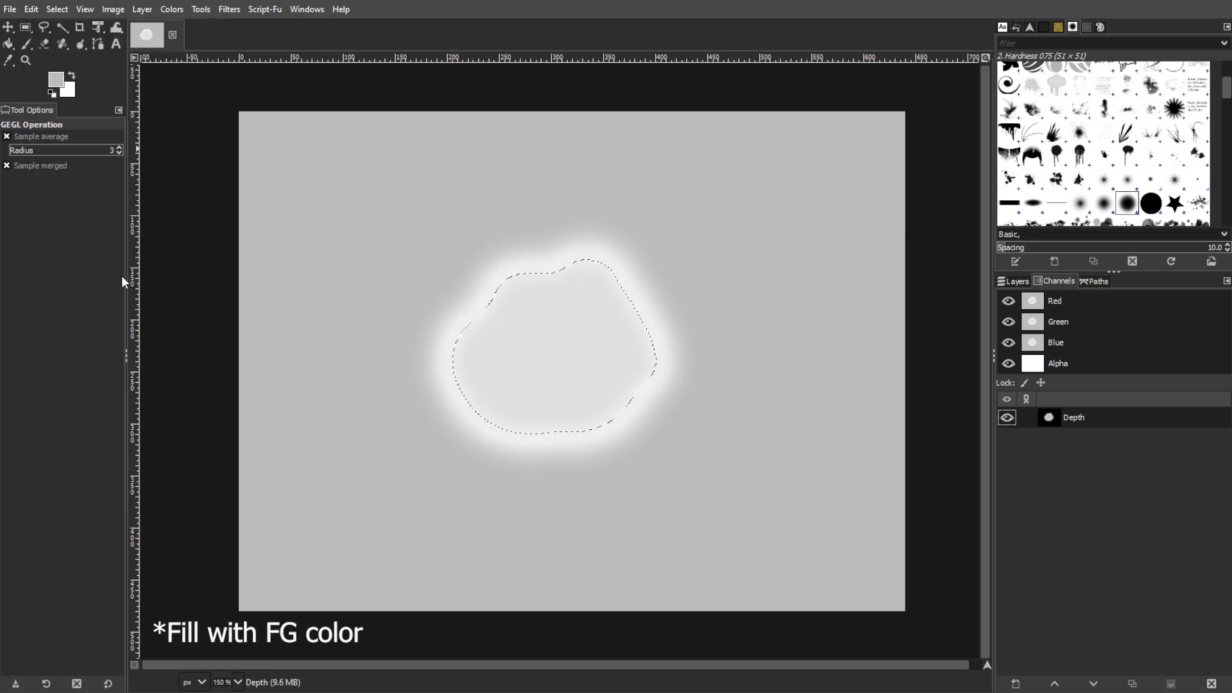
{"action": "left_click", "coordinate": [57, 9]}
{"action": "left_click", "coordinate": [67, 46]}
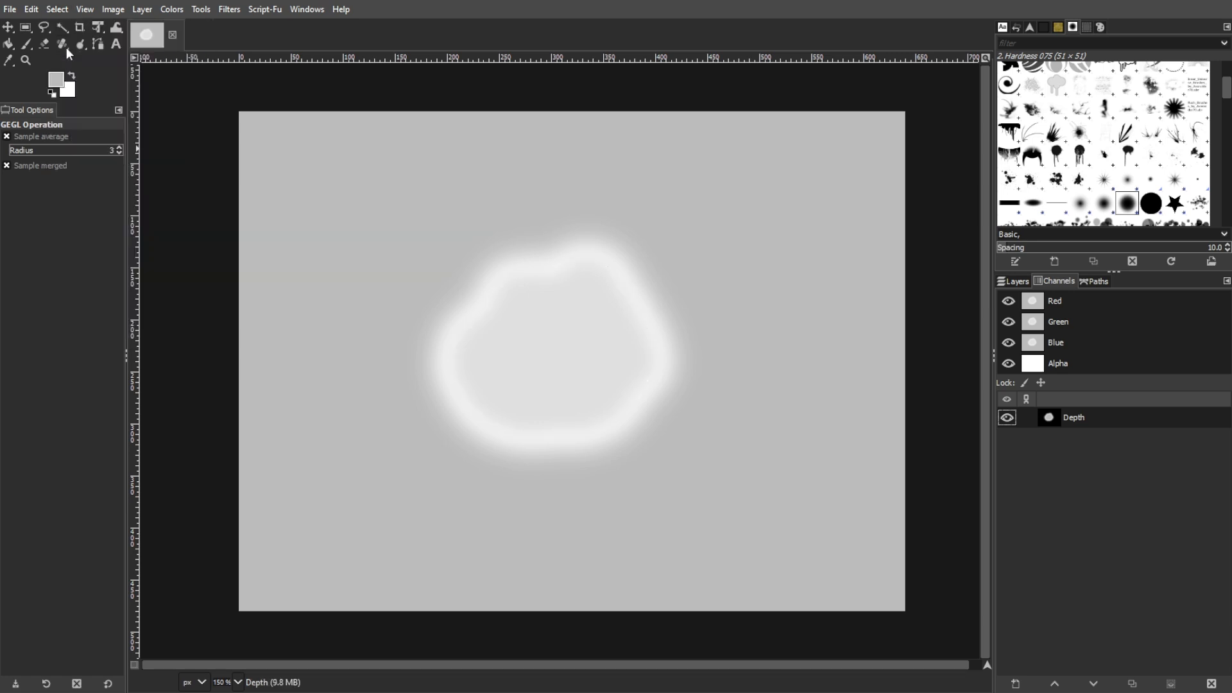
Place a fixed-size 200x200 px circle over the blob with Ellipse Select and change the fixed constraint to Aspect ratio
{"action": "left_click_drag", "start_coordinate": [25, 27], "coordinate": [69, 47]}
{"action": "scroll", "coordinate": [570, 328], "scroll_direction": "up", "scroll_amount": 1}
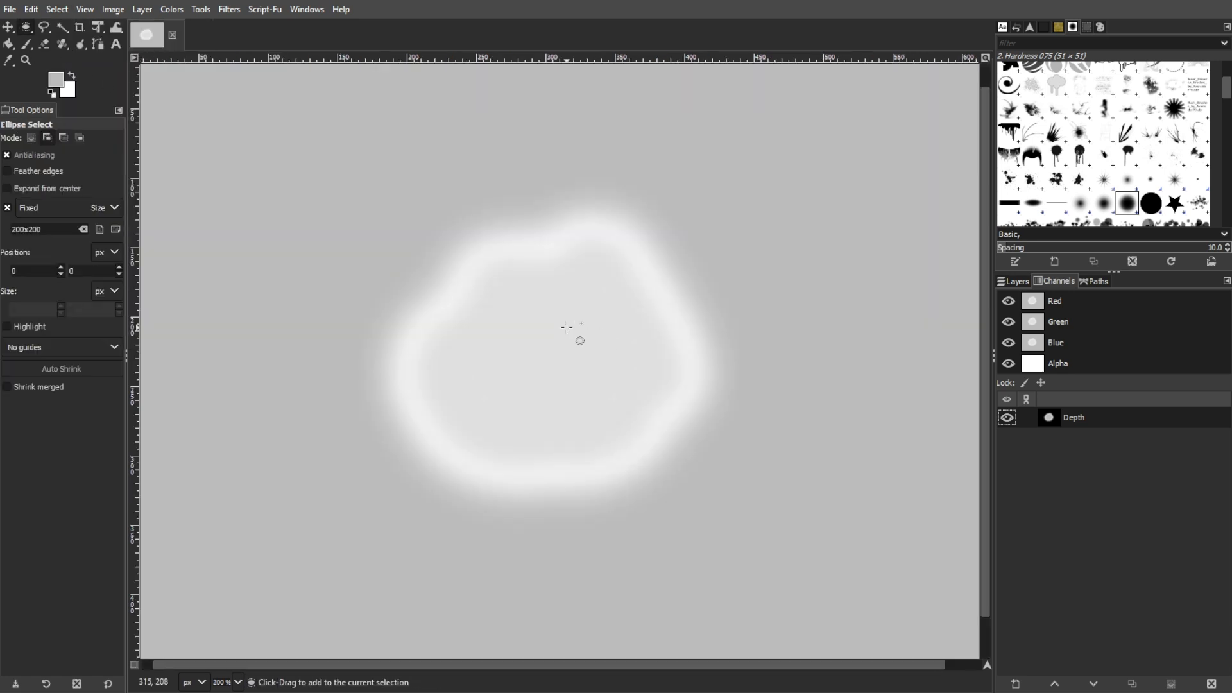
{"action": "left_click_drag", "start_coordinate": [397, 204], "coordinate": [410, 210]}
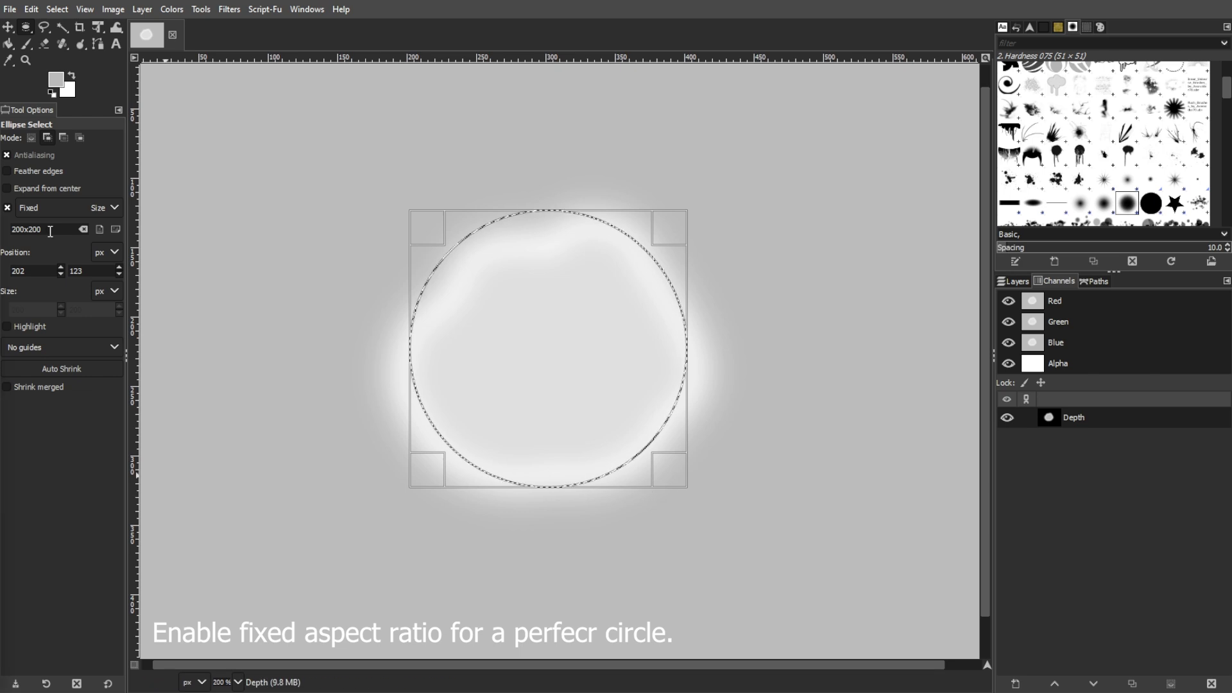
{"action": "left_click", "coordinate": [96, 208]}
{"action": "left_click", "coordinate": [72, 226]}
Resize the circular selection to 129 x 129 px, center it inside the blob at position 243, 169, and commit it
{"action": "left_click_drag", "start_coordinate": [671, 470], "coordinate": [544, 355]}
{"action": "left_click_drag", "start_coordinate": [507, 312], "coordinate": [572, 370]}
{"action": "scroll", "coordinate": [593, 386], "scroll_direction": "down", "scroll_amount": 2}
{"action": "scroll", "coordinate": [593, 386], "scroll_direction": "up", "scroll_amount": 2}
{"action": "left_click_drag", "start_coordinate": [609, 425], "coordinate": [620, 437]}
{"action": "left_click_drag", "start_coordinate": [571, 371], "coordinate": [565, 368]}
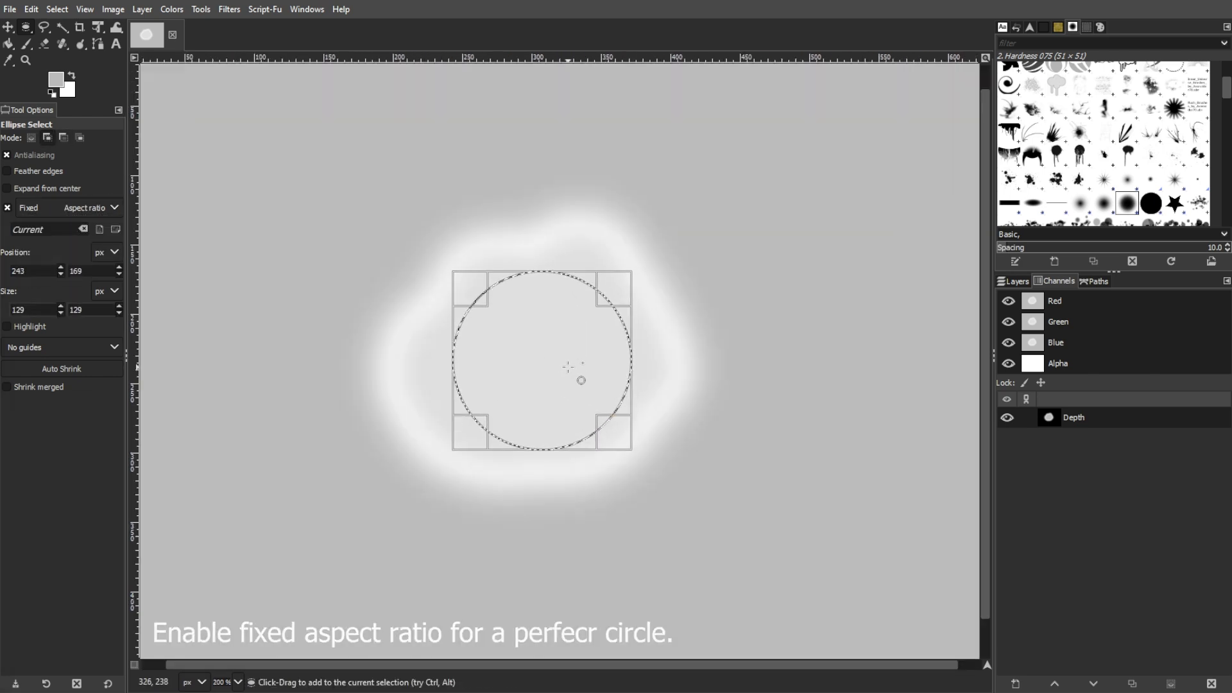
{"action": "left_click", "coordinate": [568, 367]}
Reset the colors to default black and white and fill the circular selection in the Depth channel with black
{"action": "key", "text": "d"}
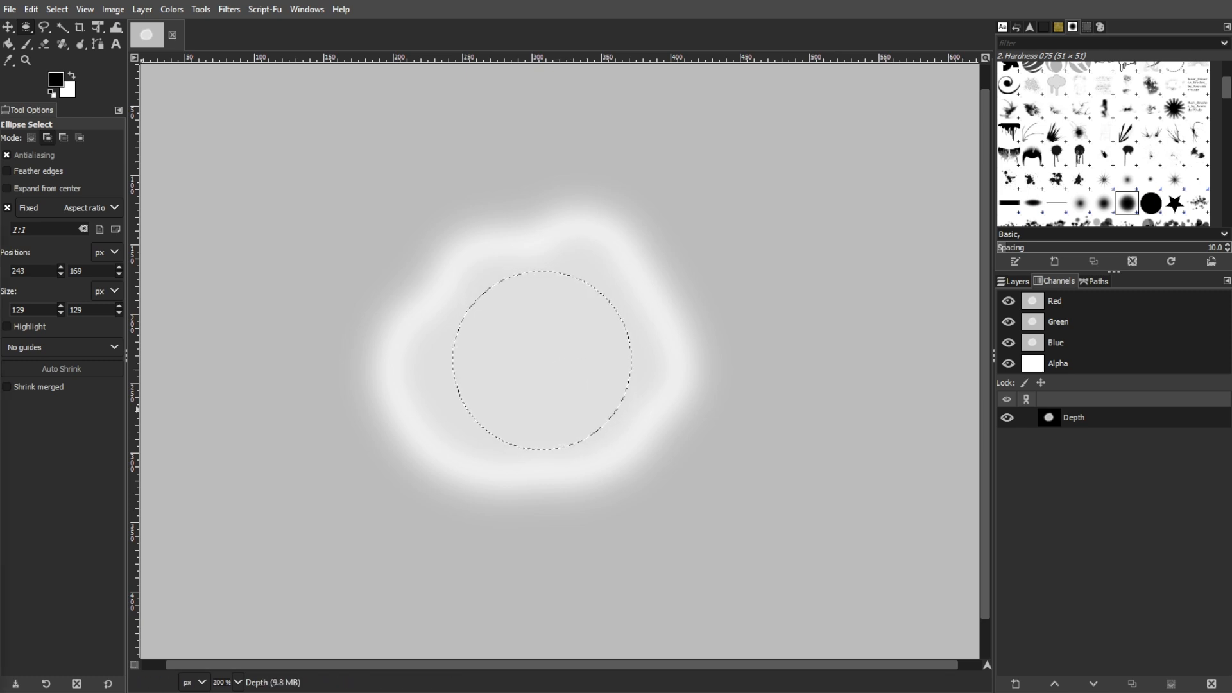
{"action": "left_click", "coordinate": [34, 9]}
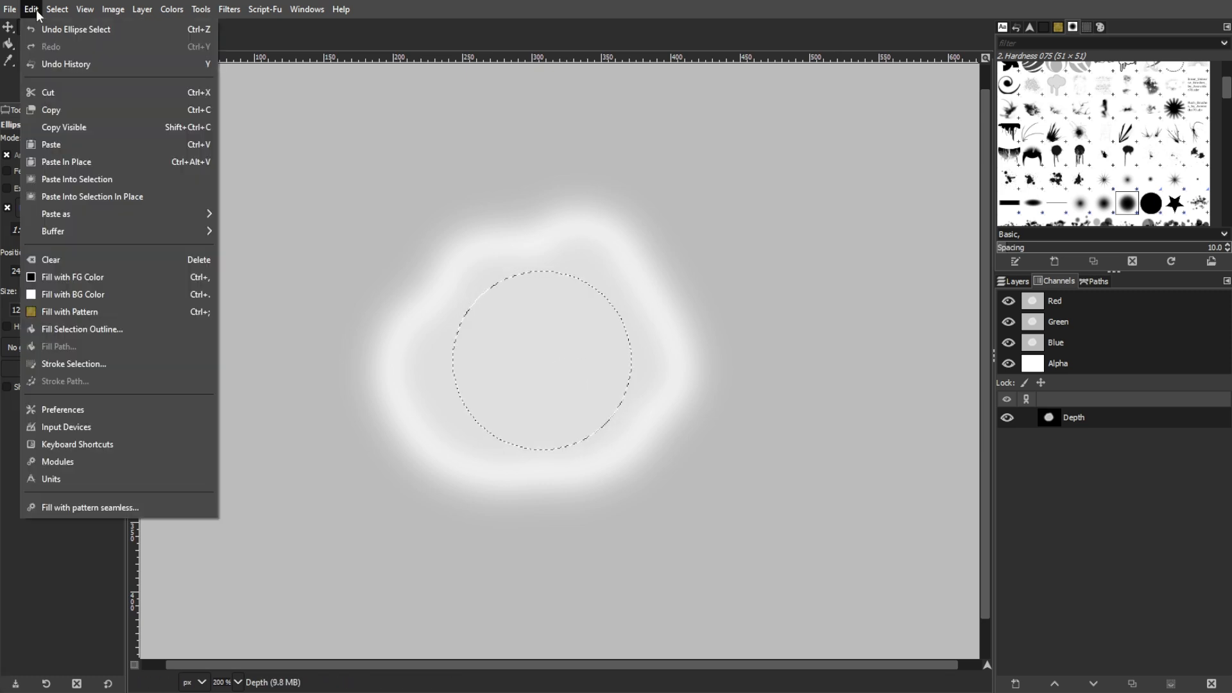
{"action": "left_click", "coordinate": [101, 276]}
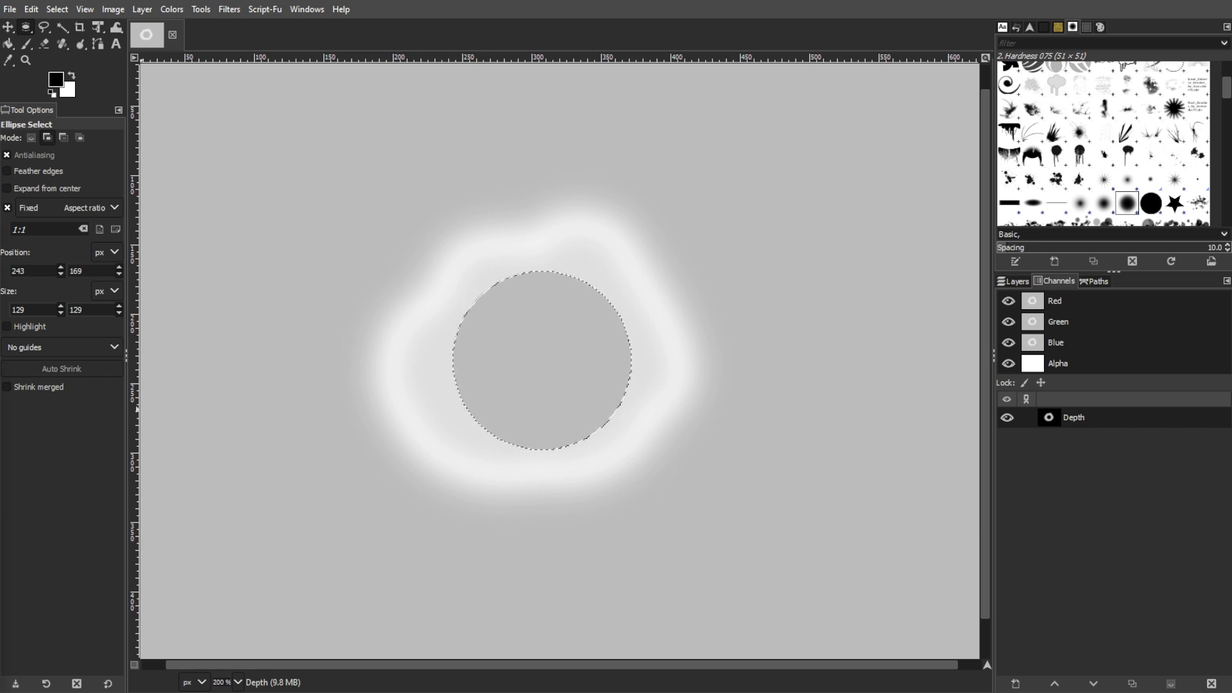
Apply a Gaussian Blur of size 4 to the circular selection in the Depth channel
{"action": "left_click", "coordinate": [229, 9]}
{"action": "mouse_move", "coordinate": [339, 105]}
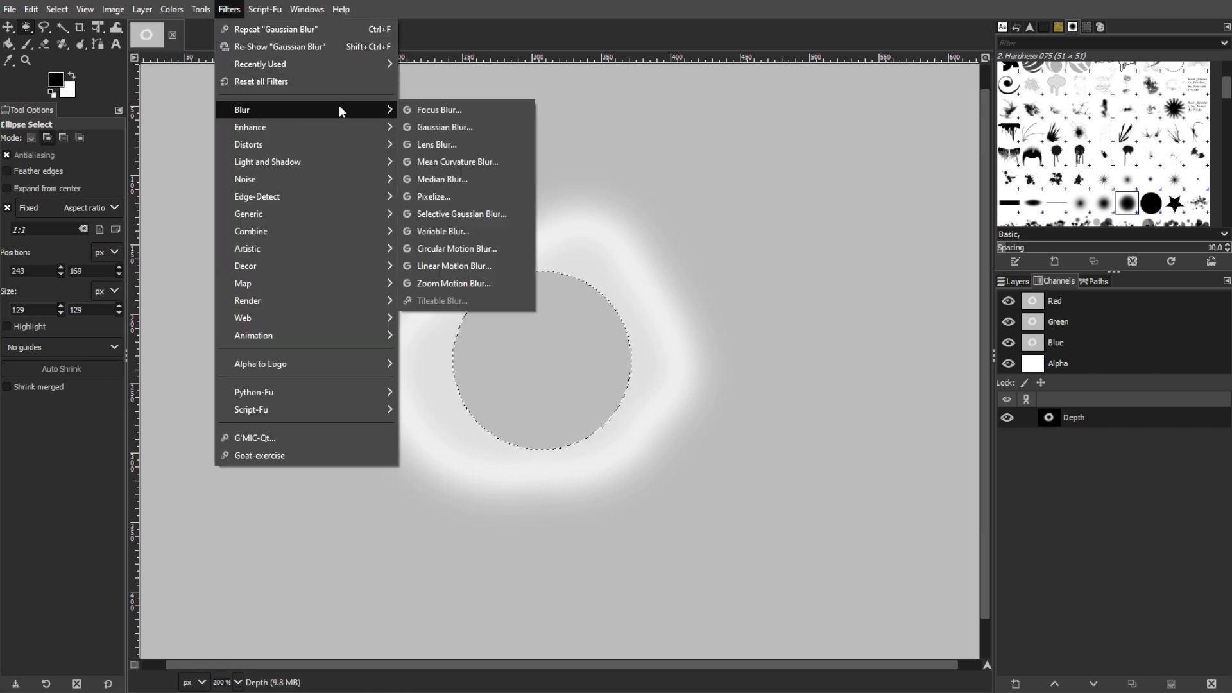
{"action": "left_click", "coordinate": [448, 126]}
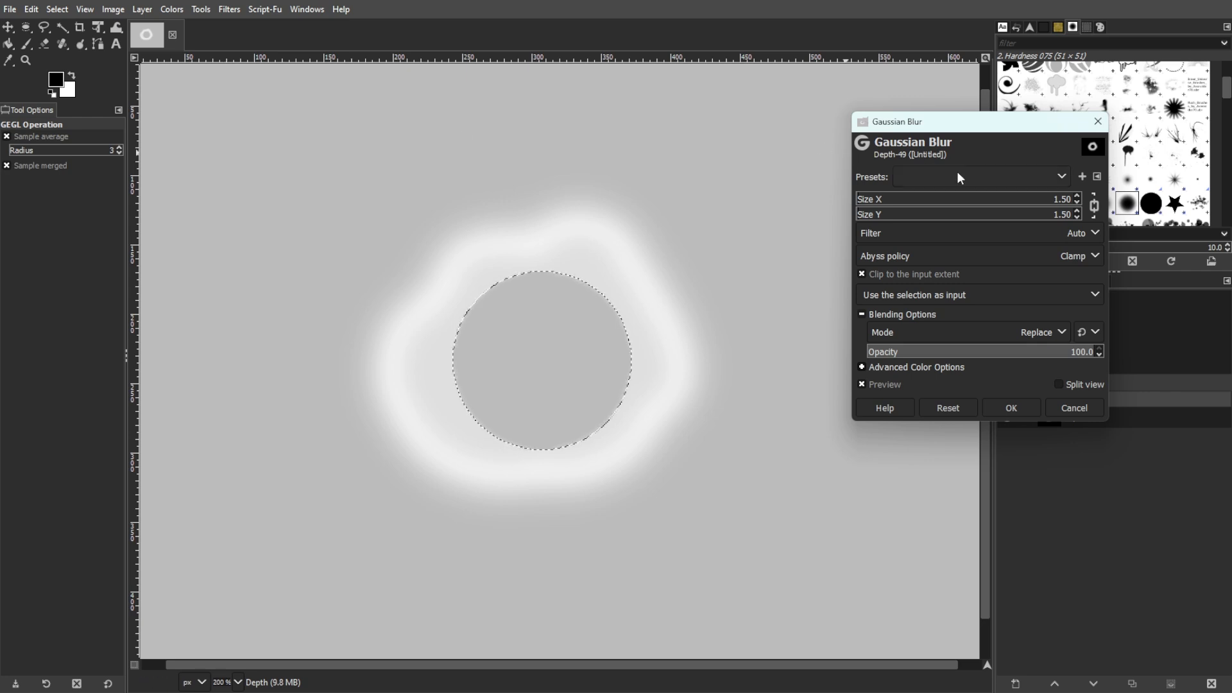
{"action": "left_click_drag", "start_coordinate": [865, 204], "coordinate": [1070, 204]}
{"action": "type", "text": "4"}
{"action": "key", "text": "Return"}
{"action": "left_click", "coordinate": [1013, 410]}
Hide the Depth channel and make the Wax layer visible
{"action": "left_click", "coordinate": [1009, 417]}
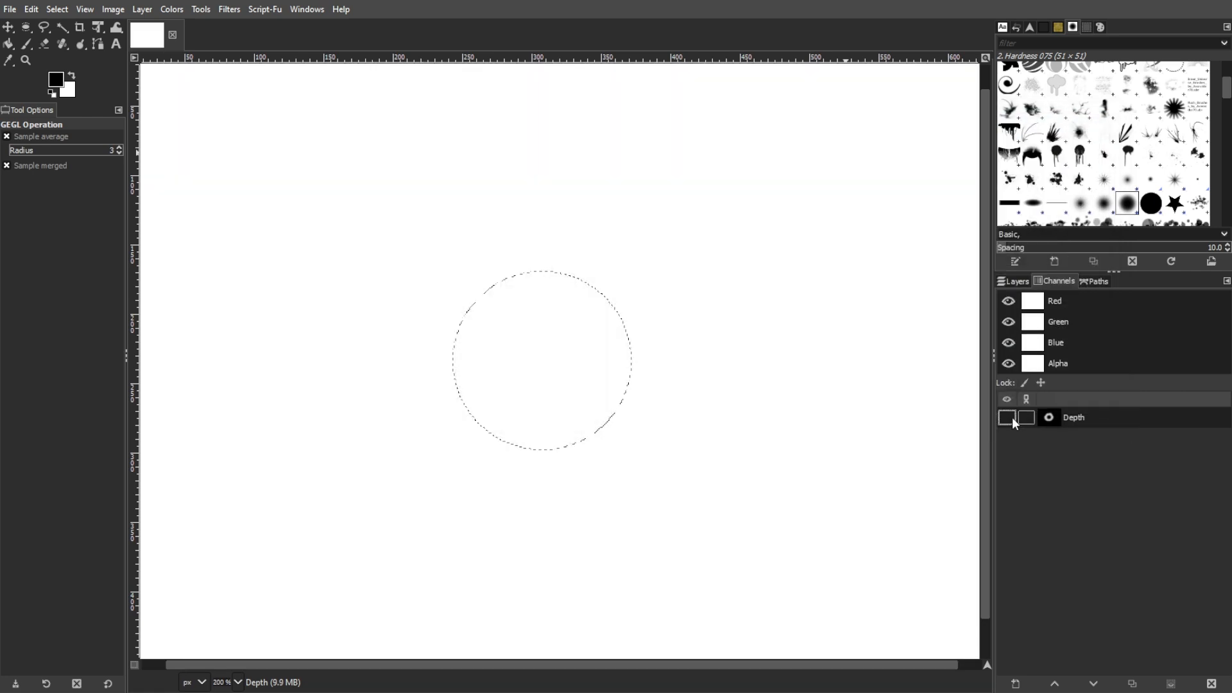
{"action": "left_click", "coordinate": [1013, 281]}
{"action": "left_click", "coordinate": [1008, 367]}
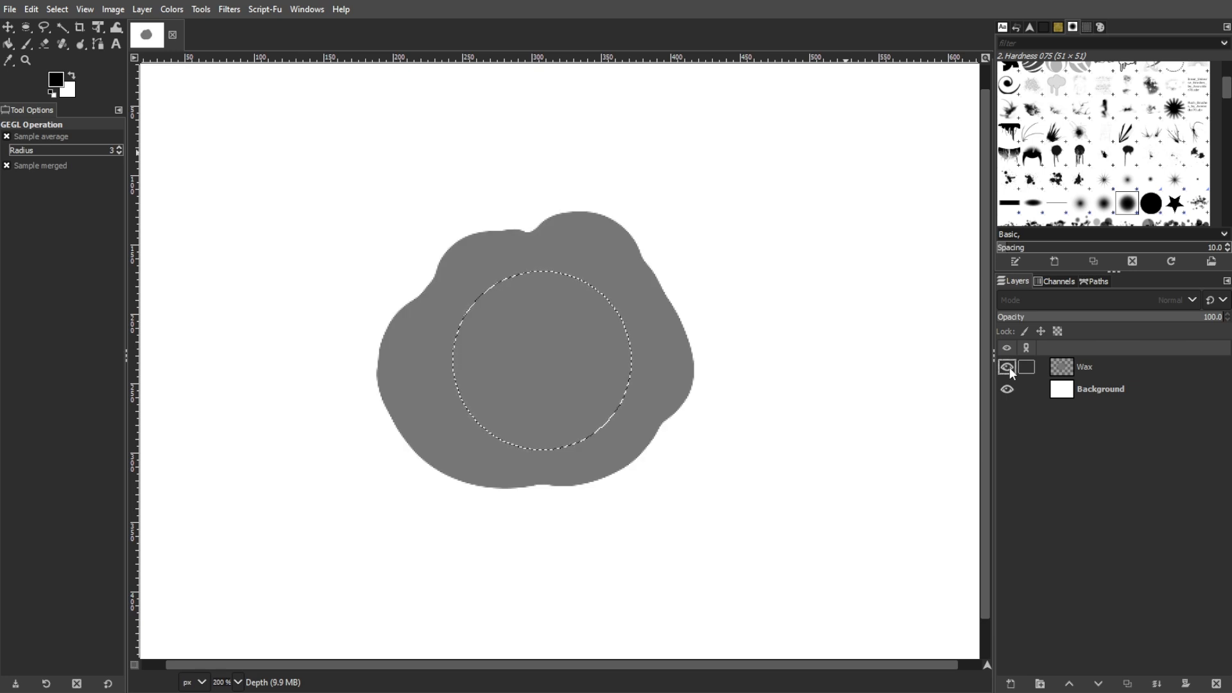
Start Lighting Effects on the Wax layer and shift the light source slightly closer to the seal in the preview
{"action": "left_click", "coordinate": [229, 9]}
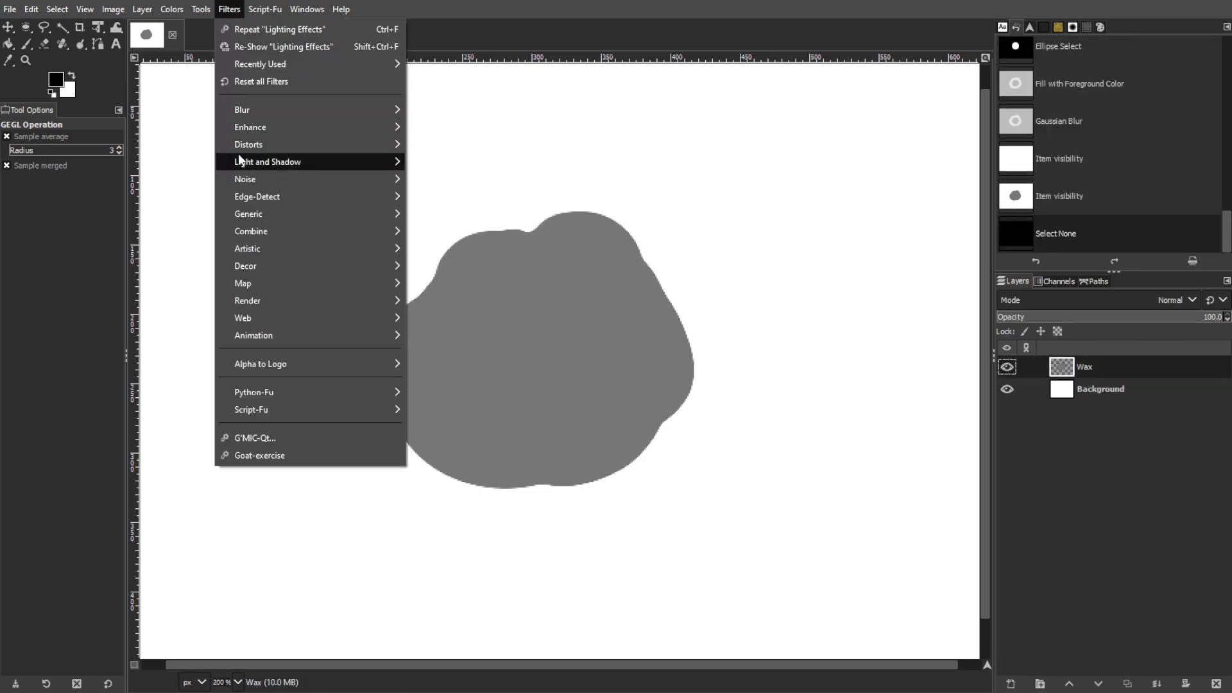
{"action": "mouse_move", "coordinate": [238, 161]}
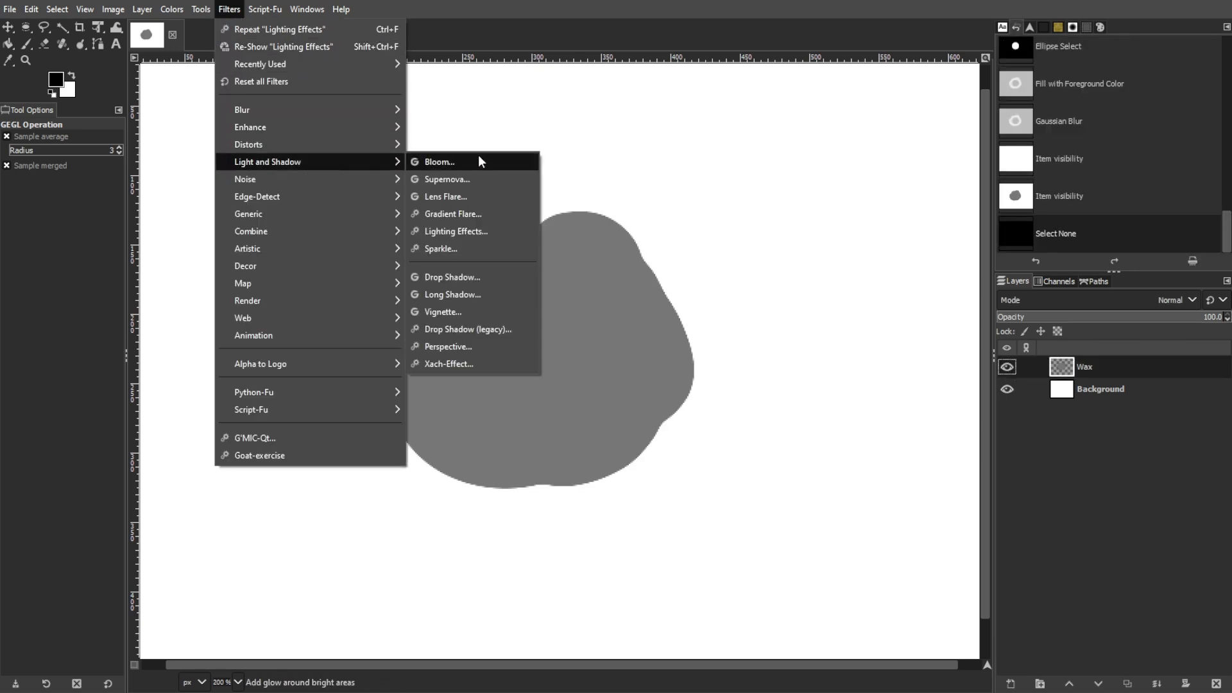
{"action": "left_click", "coordinate": [468, 230]}
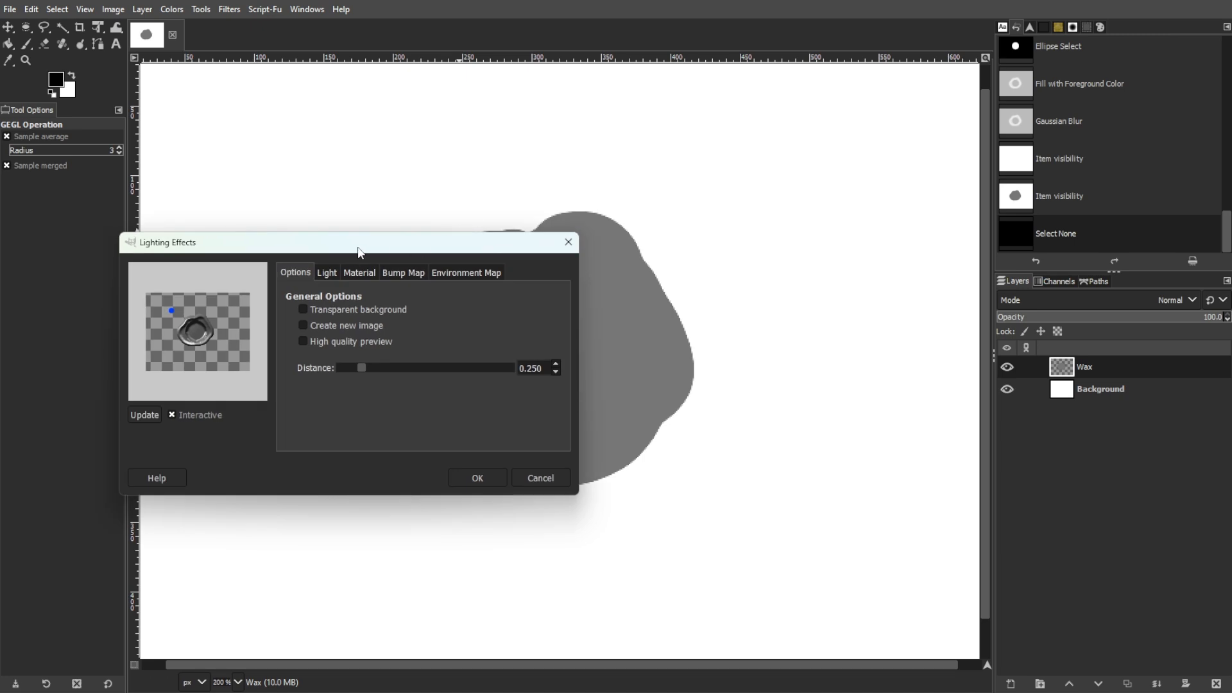
{"action": "left_click_drag", "start_coordinate": [340, 250], "coordinate": [935, 213]}
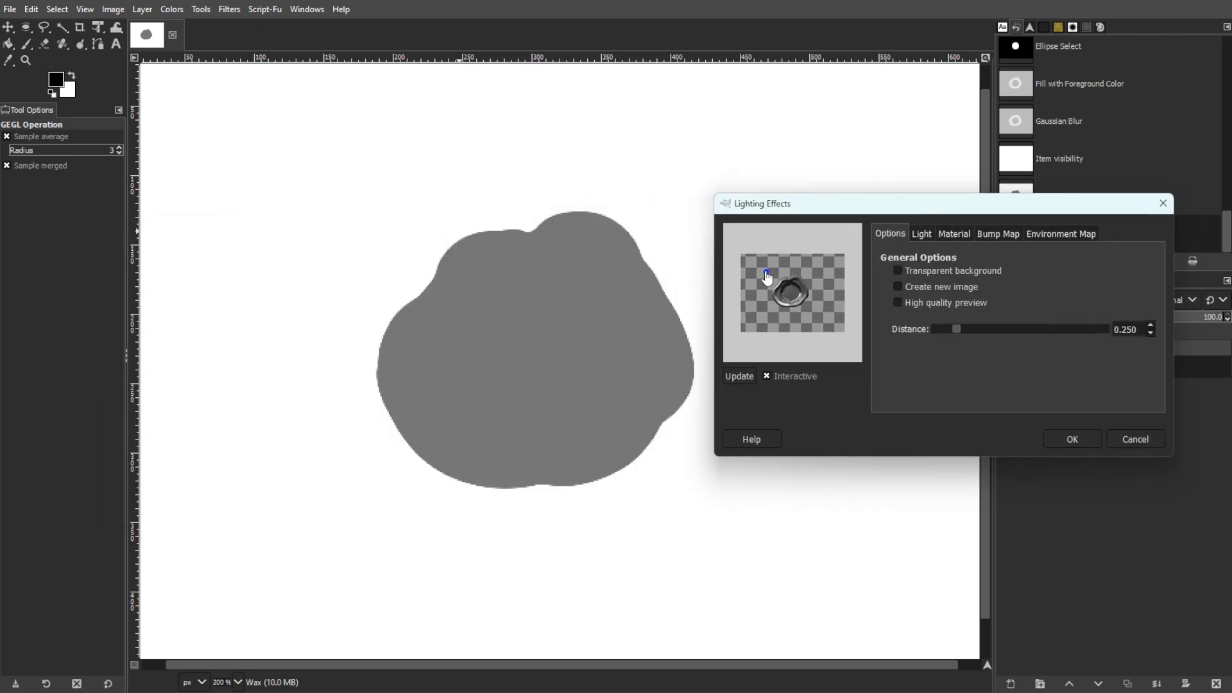
{"action": "left_click_drag", "start_coordinate": [766, 272], "coordinate": [770, 276]}
Use the Depth channel as the bump map with a Linear curve and maximum height 0.05, and apply Lighting Effects
{"action": "left_click", "coordinate": [993, 234]}
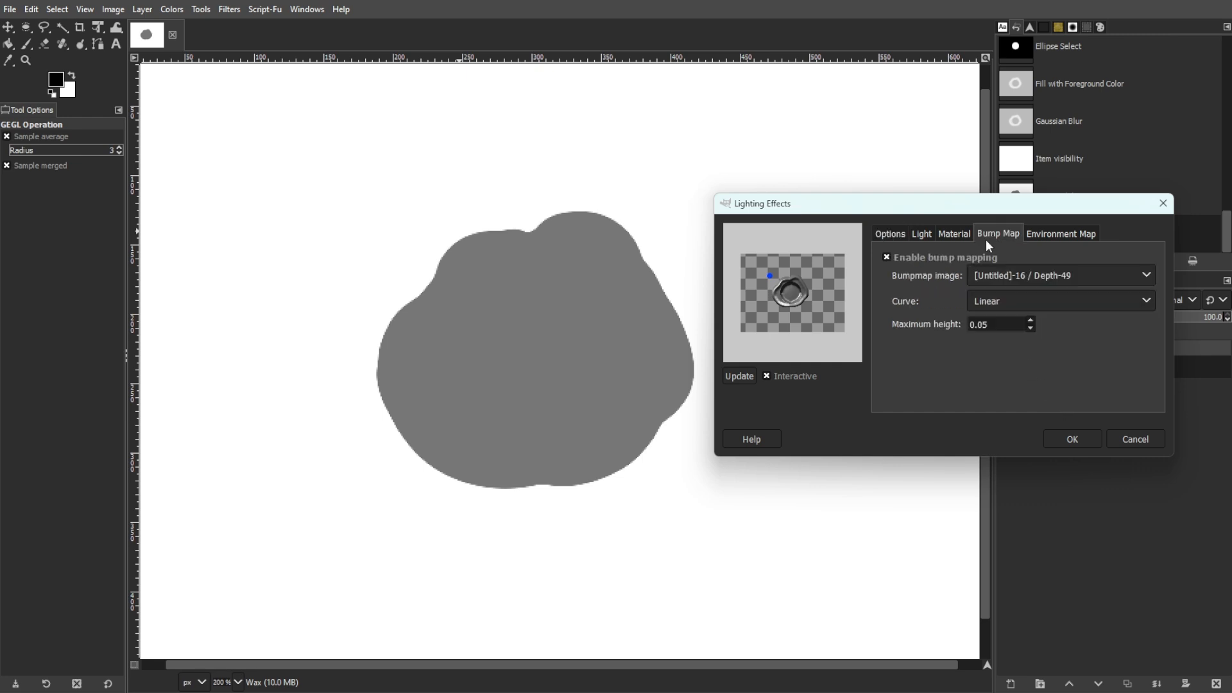
{"action": "left_click", "coordinate": [1031, 273]}
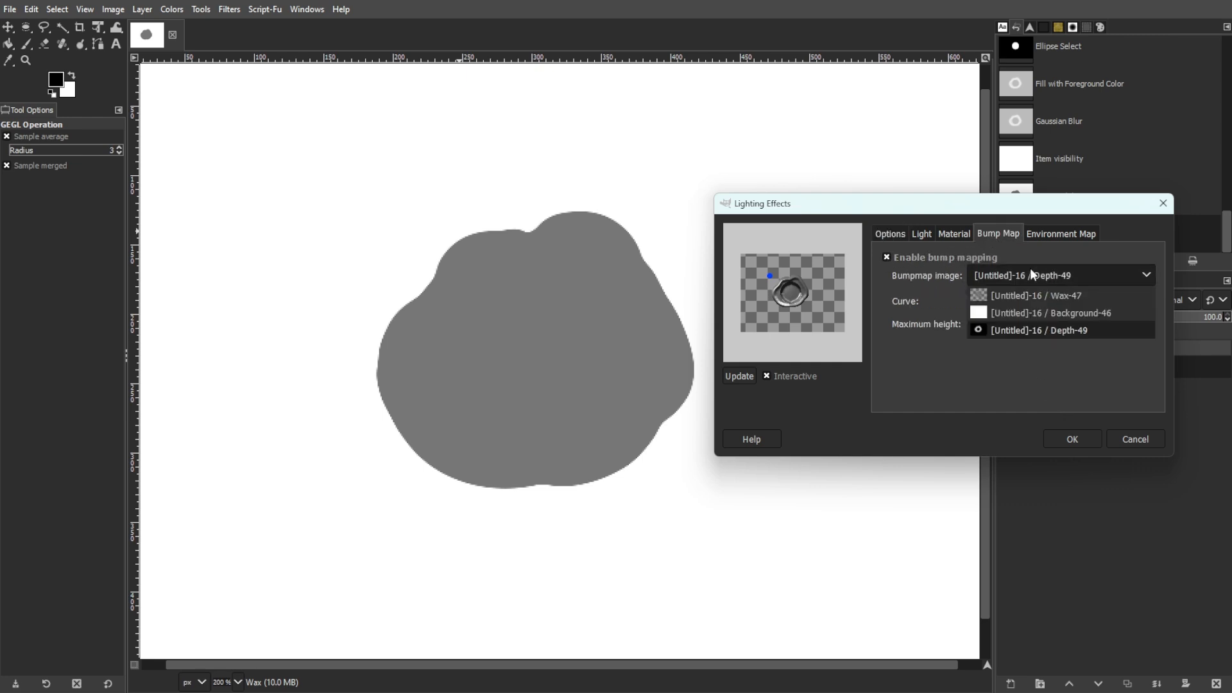
{"action": "left_click", "coordinate": [1030, 268]}
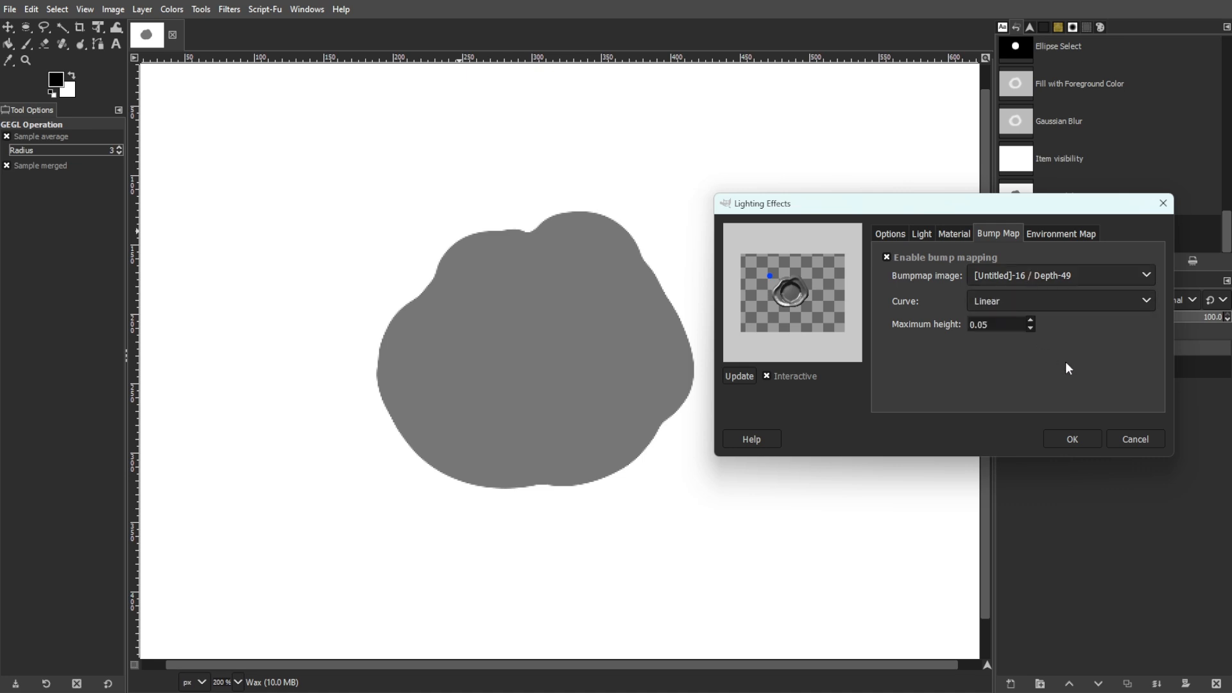
{"action": "left_click", "coordinate": [1066, 443]}
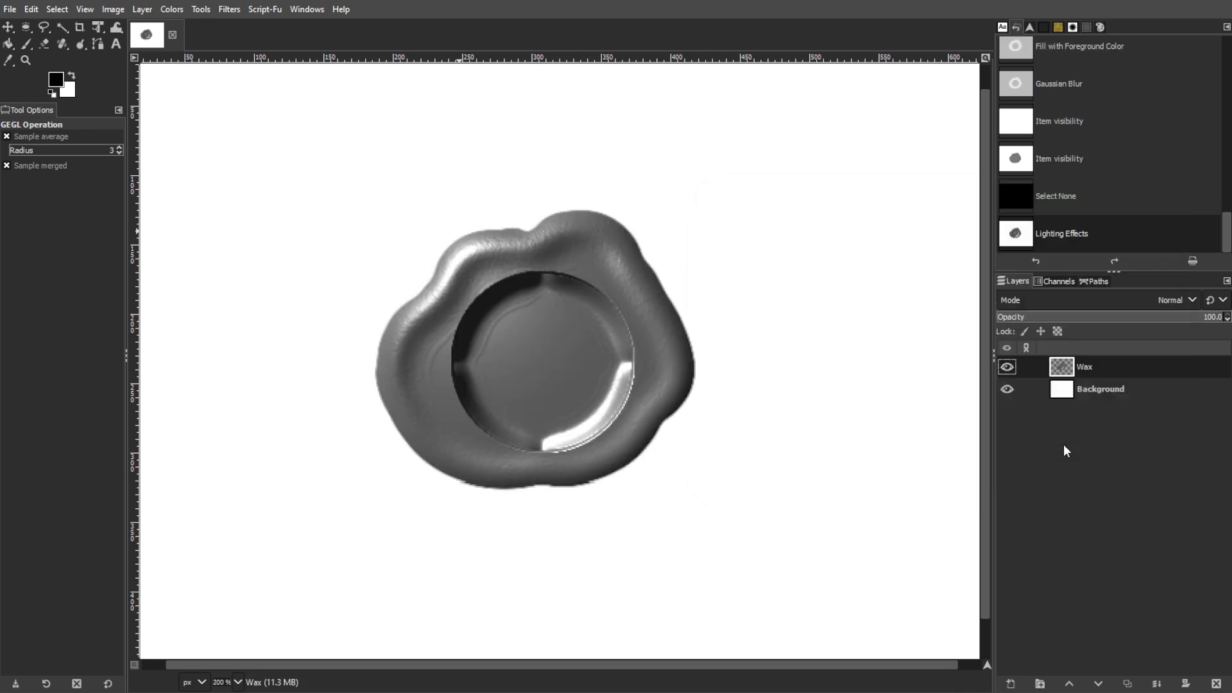
Scale the gimp-logo-editor-2-svgrepo-com.png layer to 75 x 75 px and move it to the center of the seal's circle
{"action": "scroll", "coordinate": [776, 414], "scroll_direction": "down", "scroll_amount": 1}
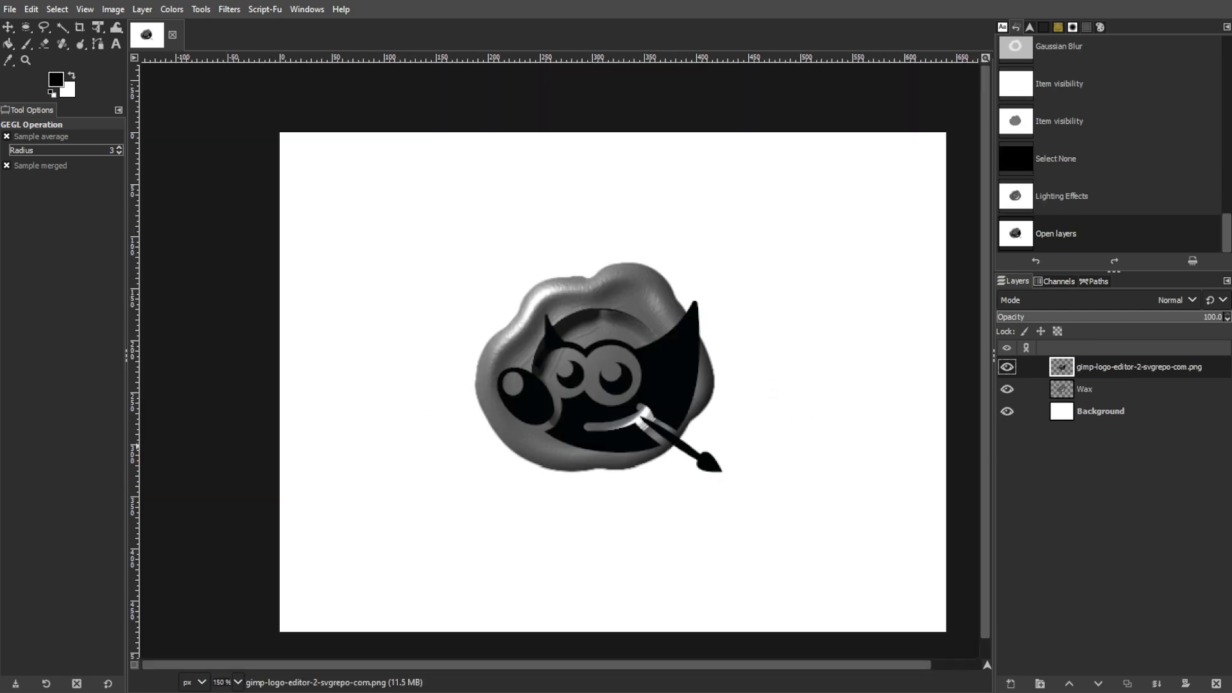
{"action": "left_click", "coordinate": [143, 9]}
{"action": "left_click", "coordinate": [157, 262]}
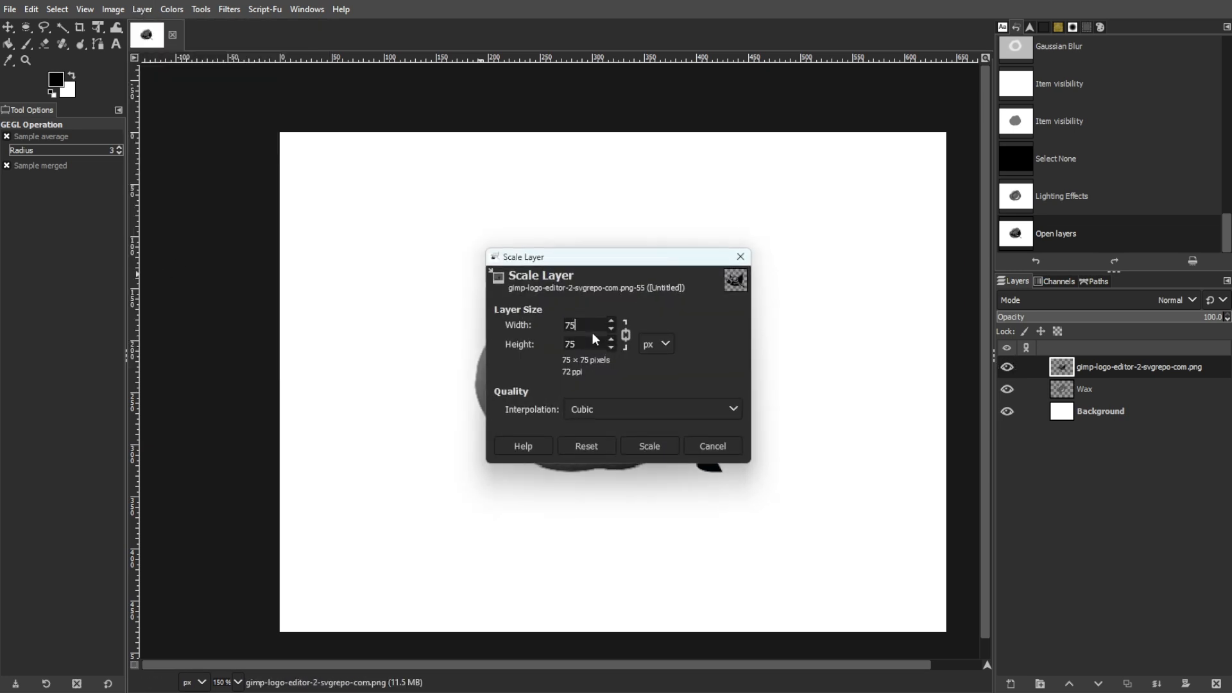
{"action": "left_click", "coordinate": [640, 448]}
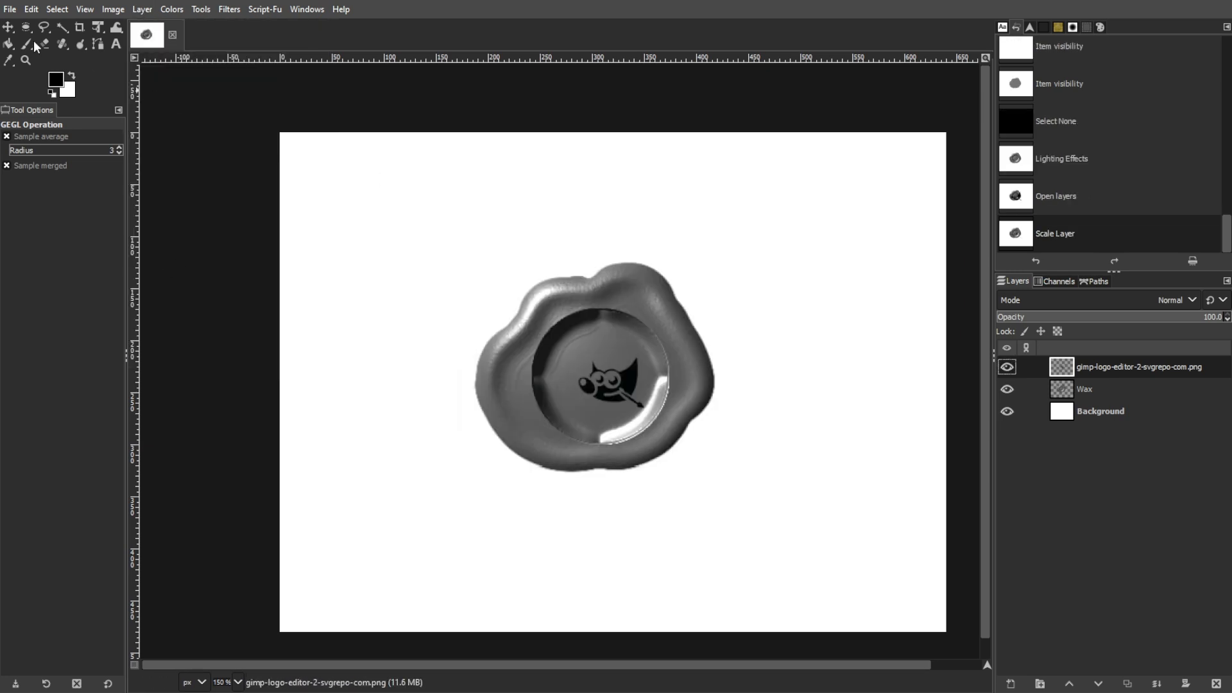
{"action": "left_click", "coordinate": [7, 27]}
{"action": "left_click_drag", "start_coordinate": [621, 393], "coordinate": [611, 388]}
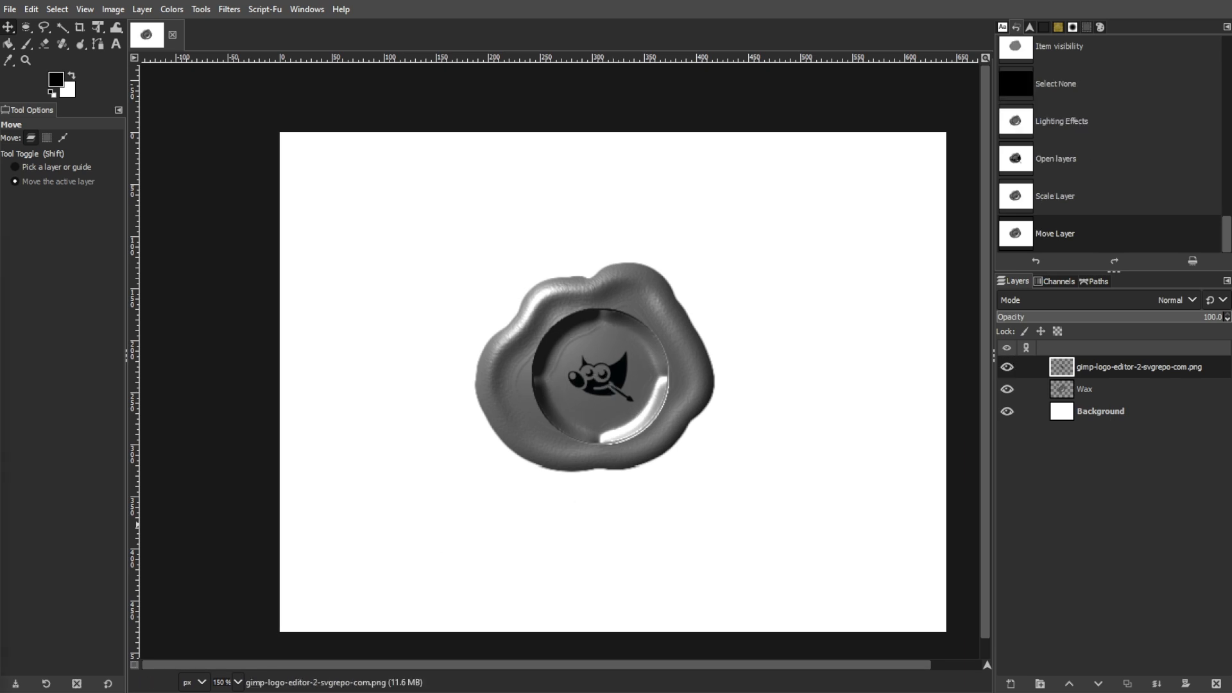
Adjust the logo layer's Value curve by shifting its black point inward, and apply the Curves change
{"action": "left_click", "coordinate": [172, 9]}
{"action": "left_click", "coordinate": [188, 185]}
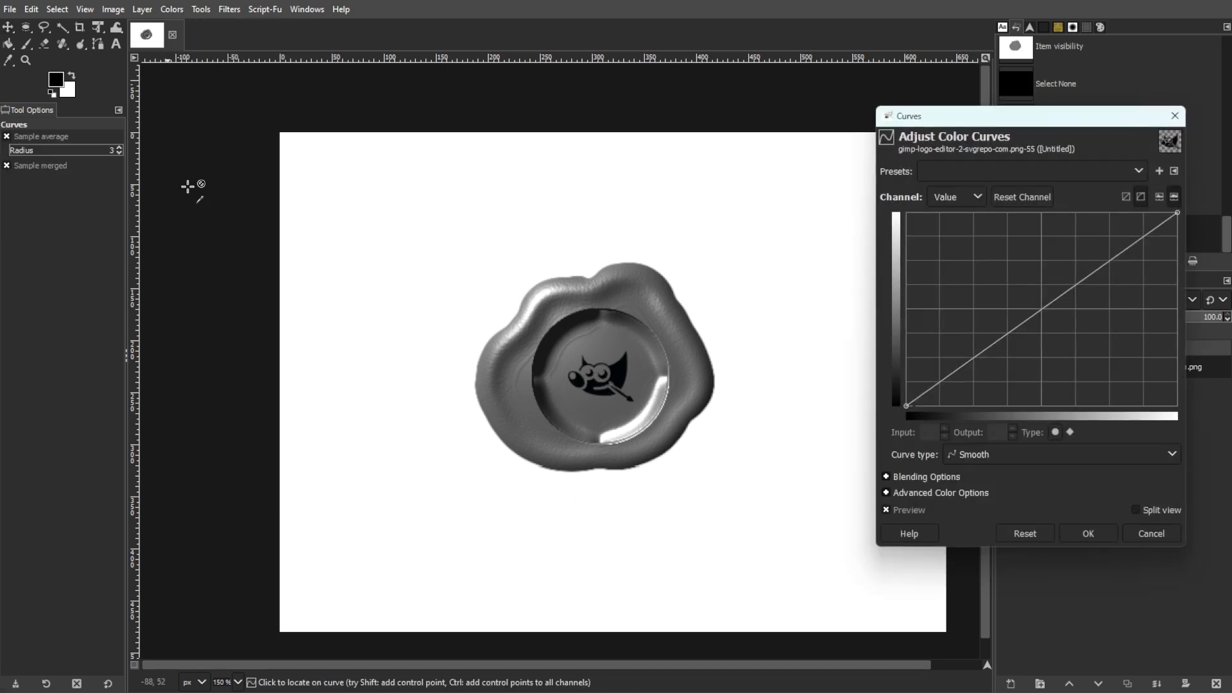
{"action": "left_click_drag", "start_coordinate": [905, 406], "coordinate": [969, 431]}
{"action": "left_click", "coordinate": [1084, 533]}
Expand the logo layer to the image size, hide it, and make Wax the active layer
{"action": "left_click", "coordinate": [146, 10]}
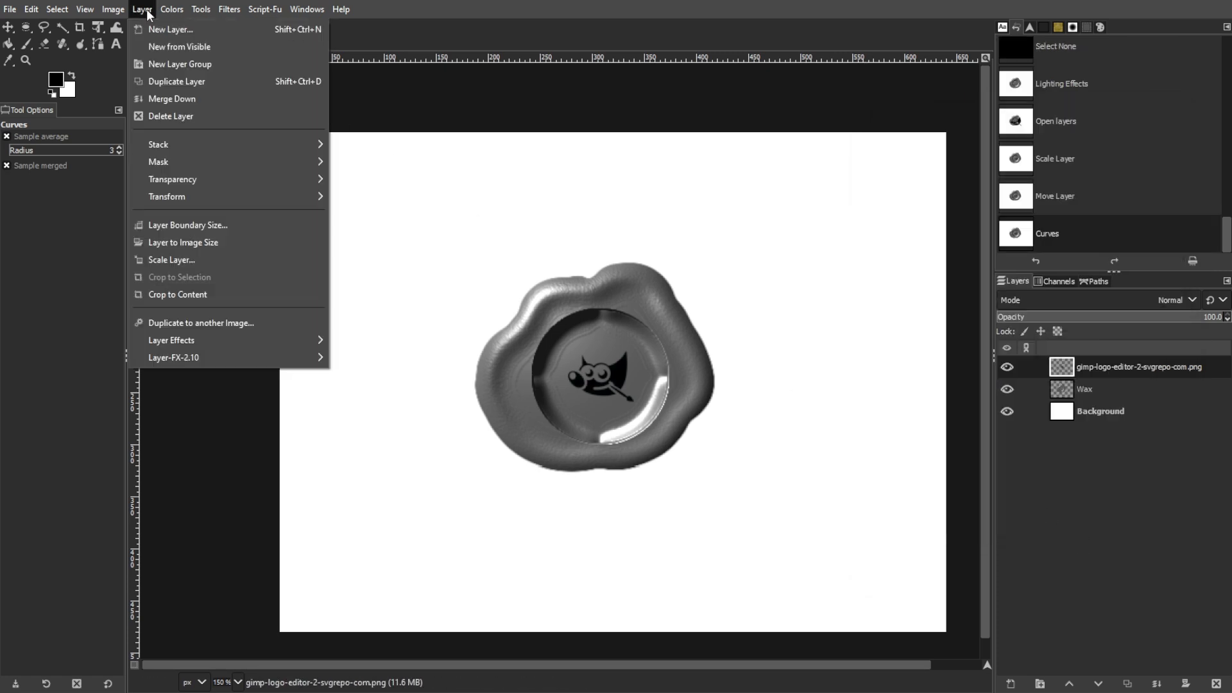
{"action": "left_click", "coordinate": [175, 245]}
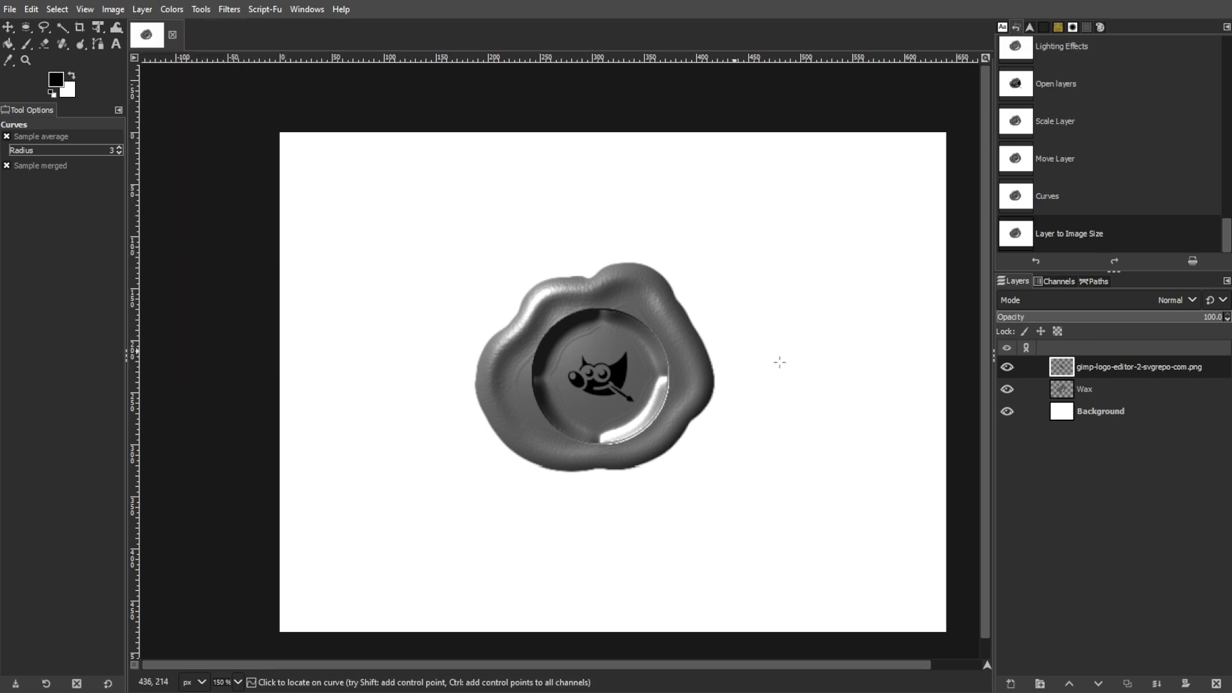
{"action": "left_click", "coordinate": [1007, 367]}
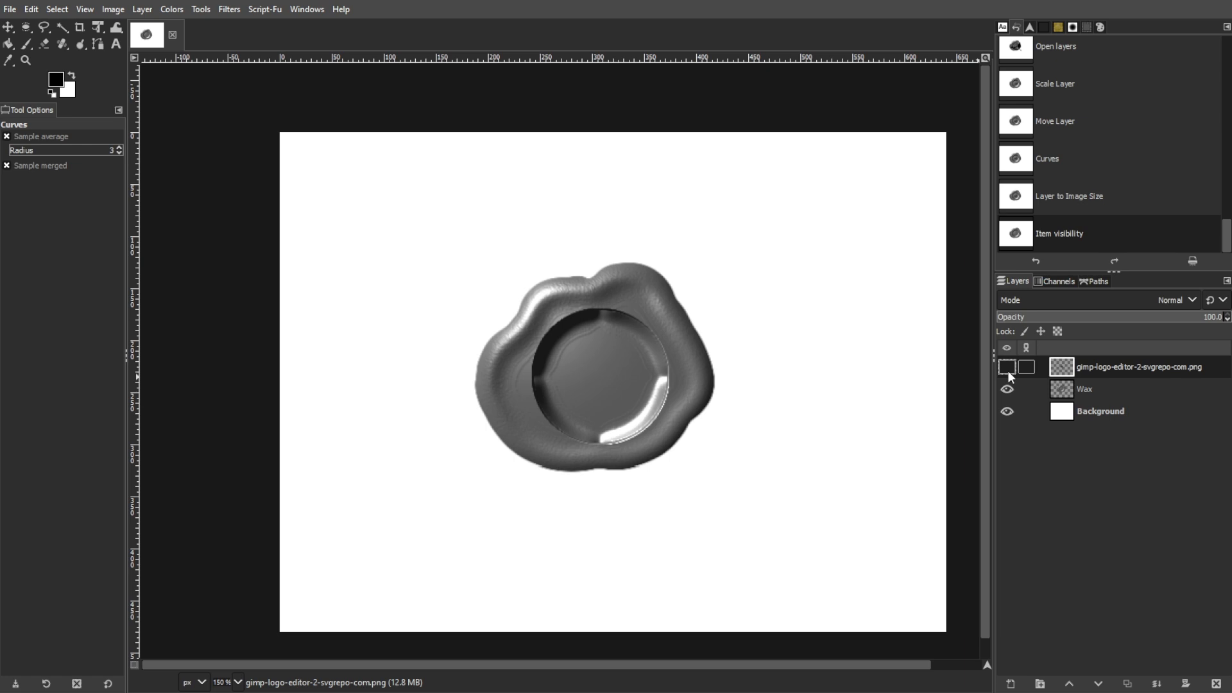
{"action": "left_click", "coordinate": [1094, 390]}
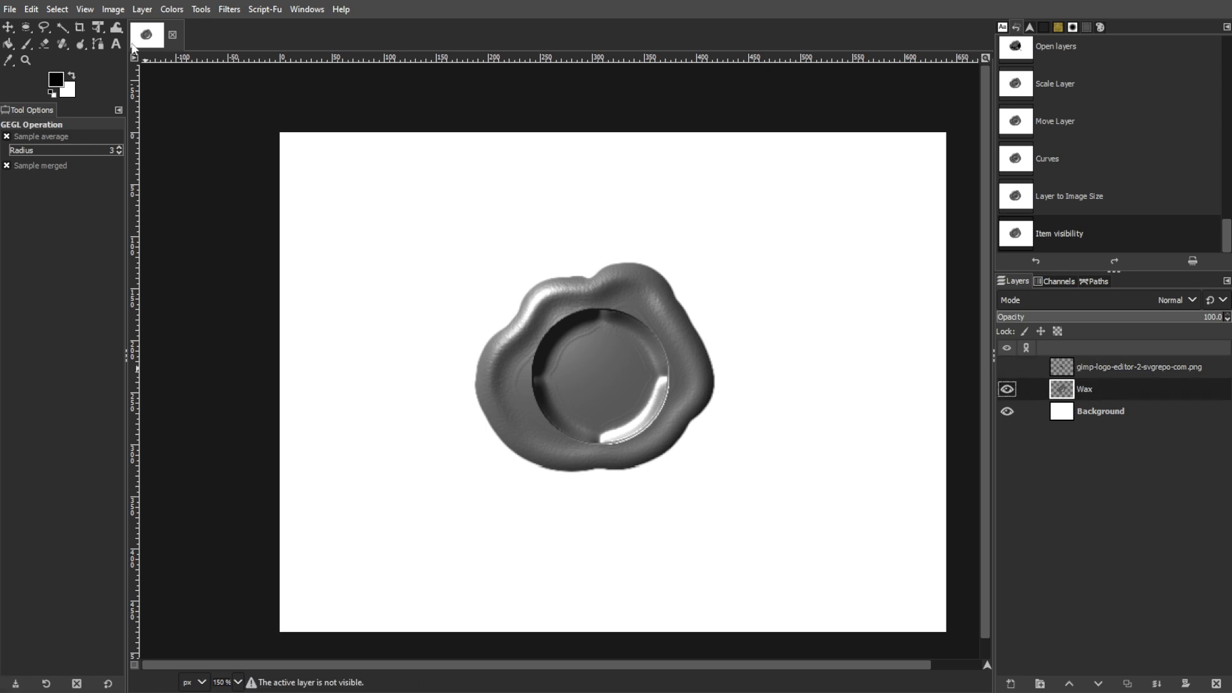
Apply a Bump Map to the Wax layer using the logo layer as aux input, with azimuth 30, depth 6 and waterlevel about 0.526
{"action": "left_click", "coordinate": [236, 9]}
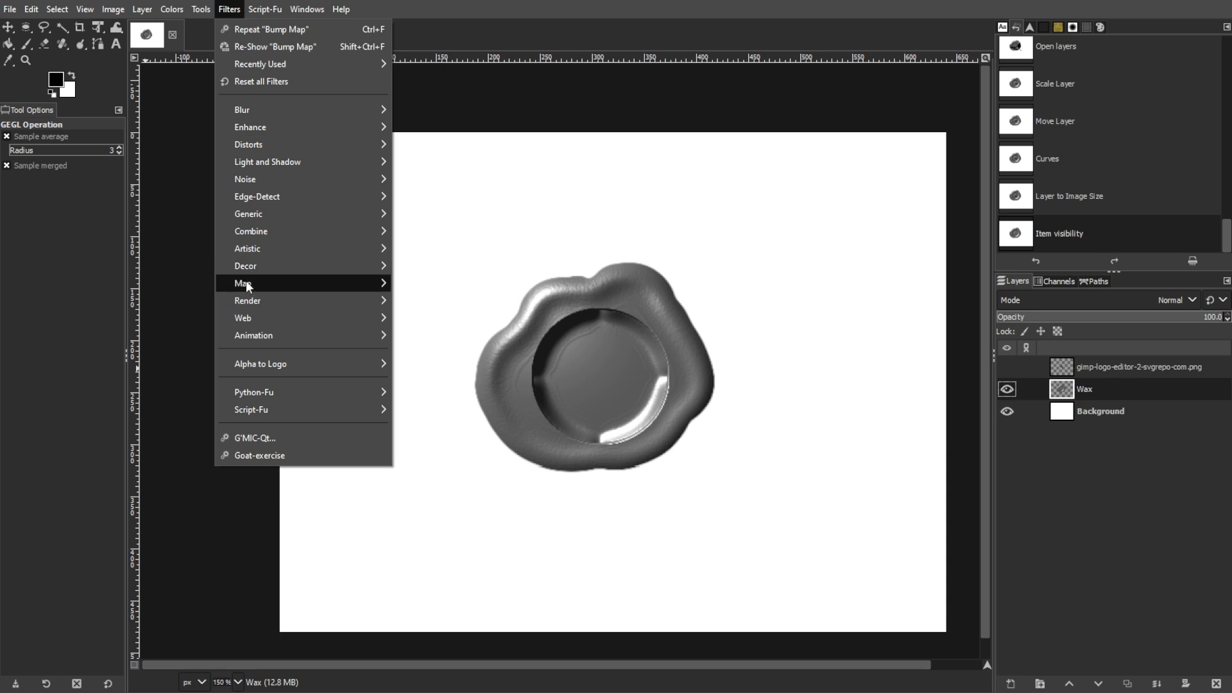
{"action": "mouse_move", "coordinate": [245, 283]}
{"action": "left_click", "coordinate": [408, 287]}
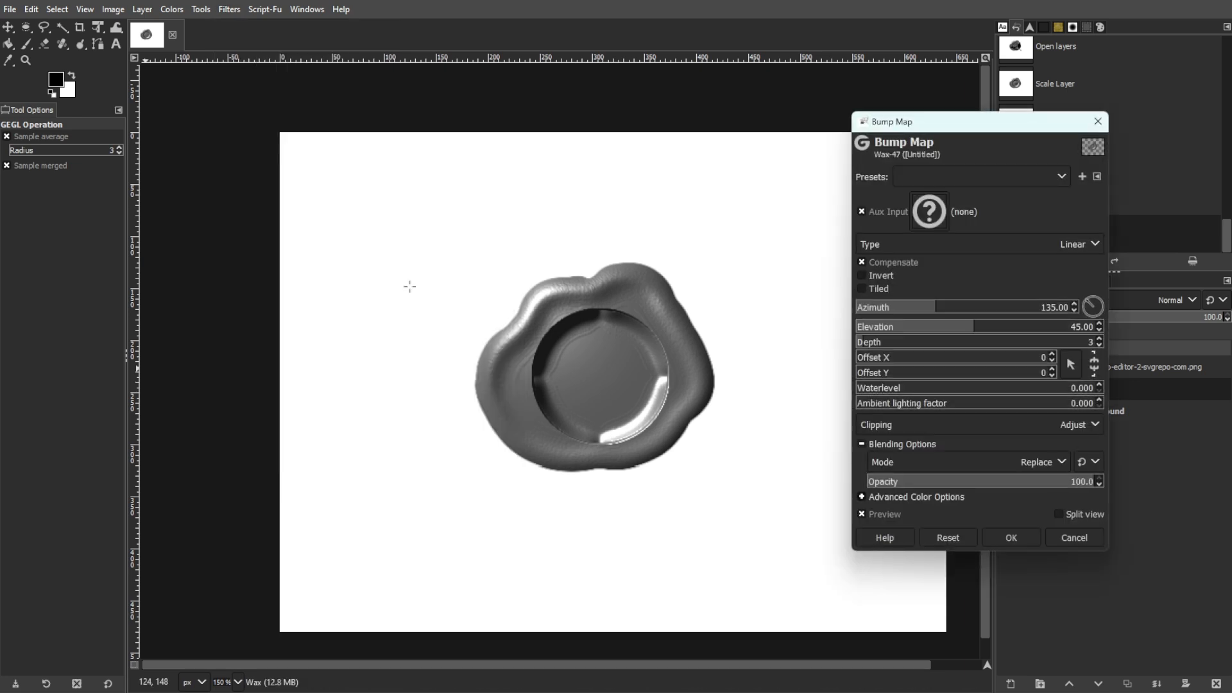
{"action": "left_click", "coordinate": [928, 211]}
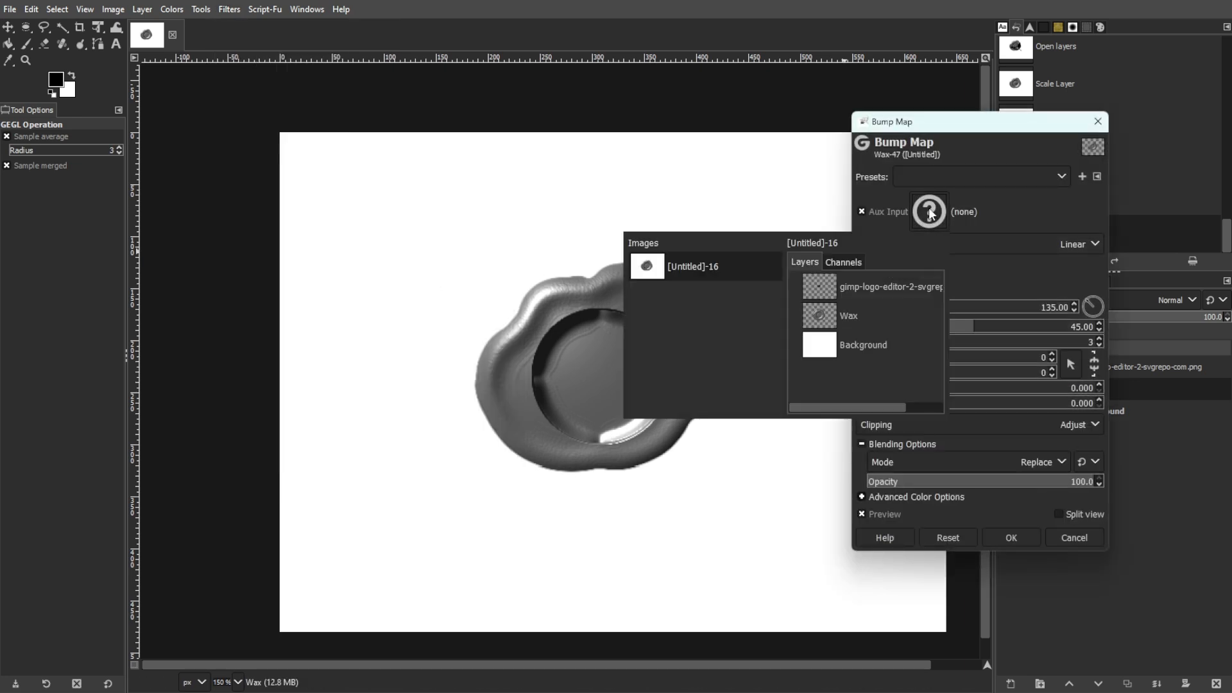
{"action": "left_click", "coordinate": [817, 287]}
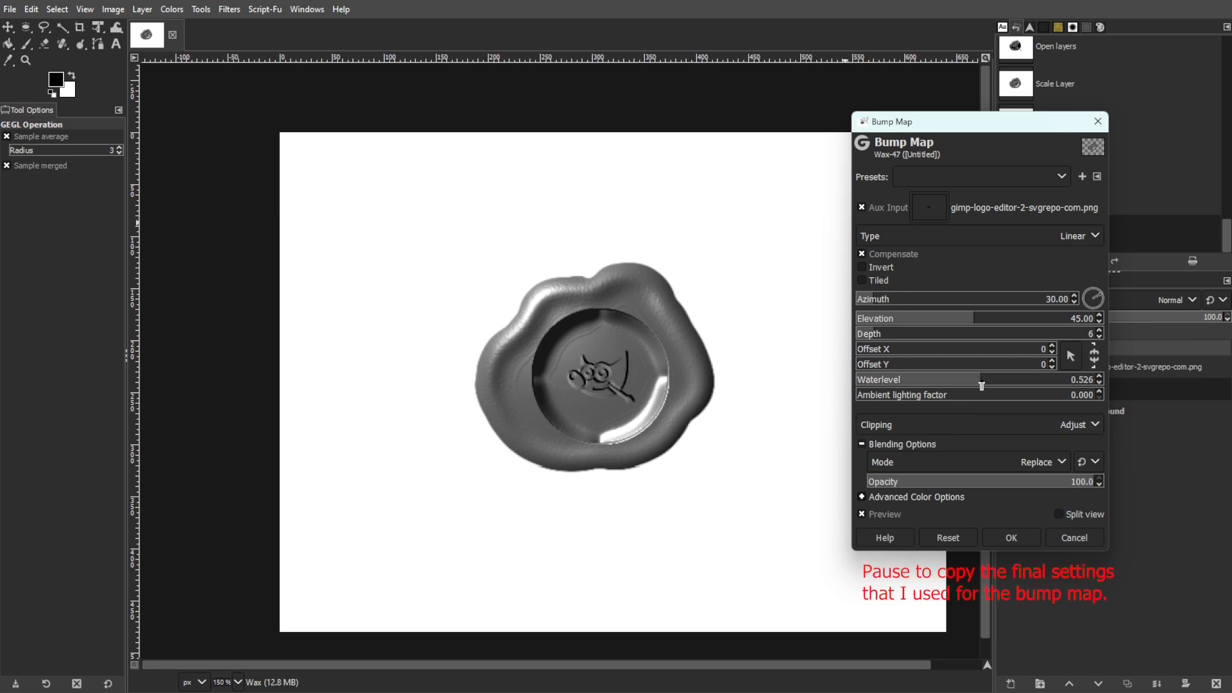
{"action": "left_click", "coordinate": [1003, 540]}
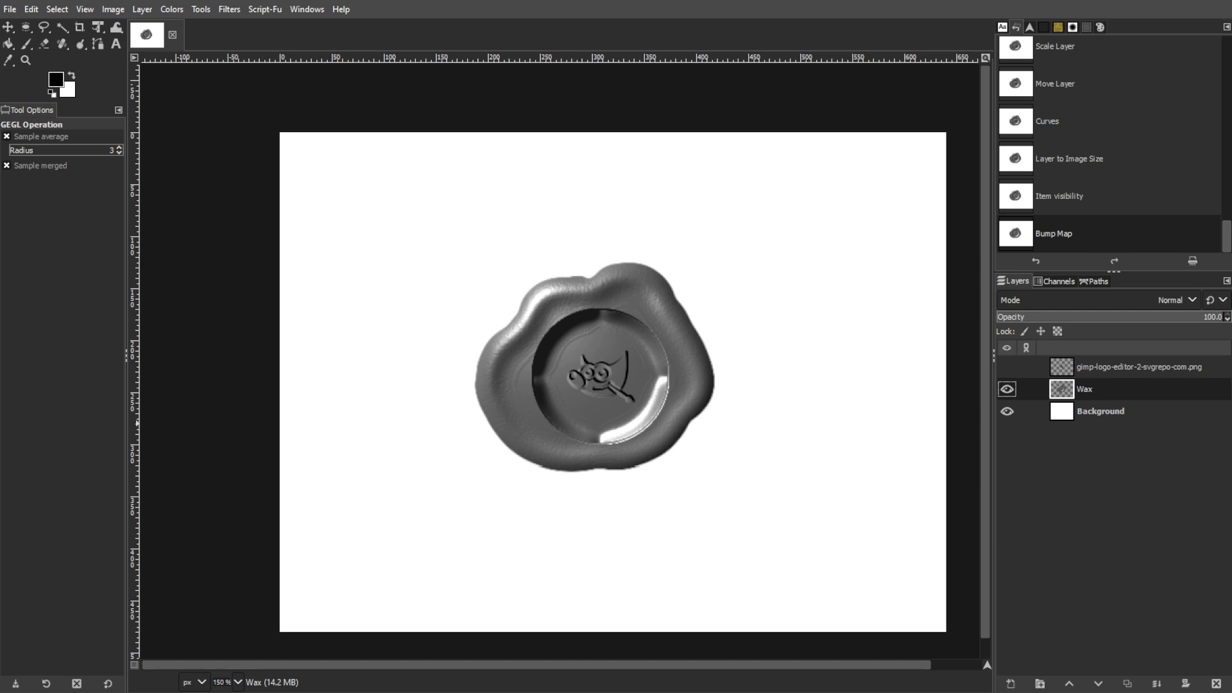
Color the Wax layer red with Color Balance, using shadows 17, -22, -52 and highlights 21.2, -0.8, -17
{"action": "left_click", "coordinate": [174, 10]}
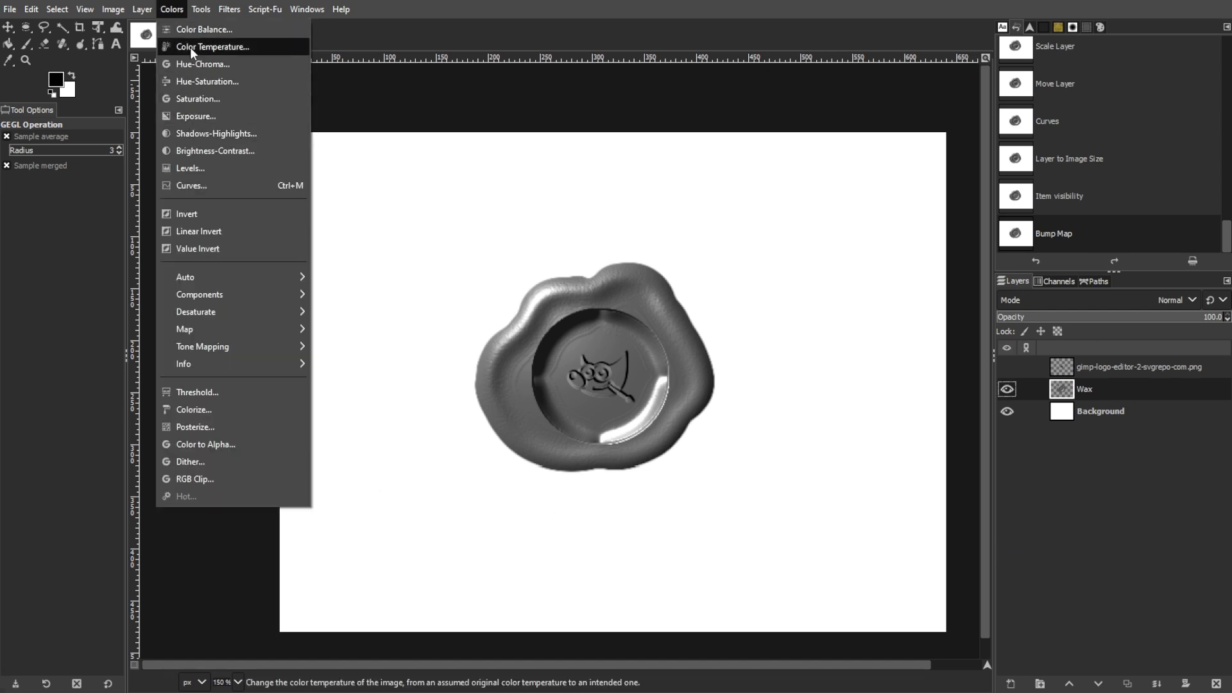
{"action": "left_click", "coordinate": [190, 29]}
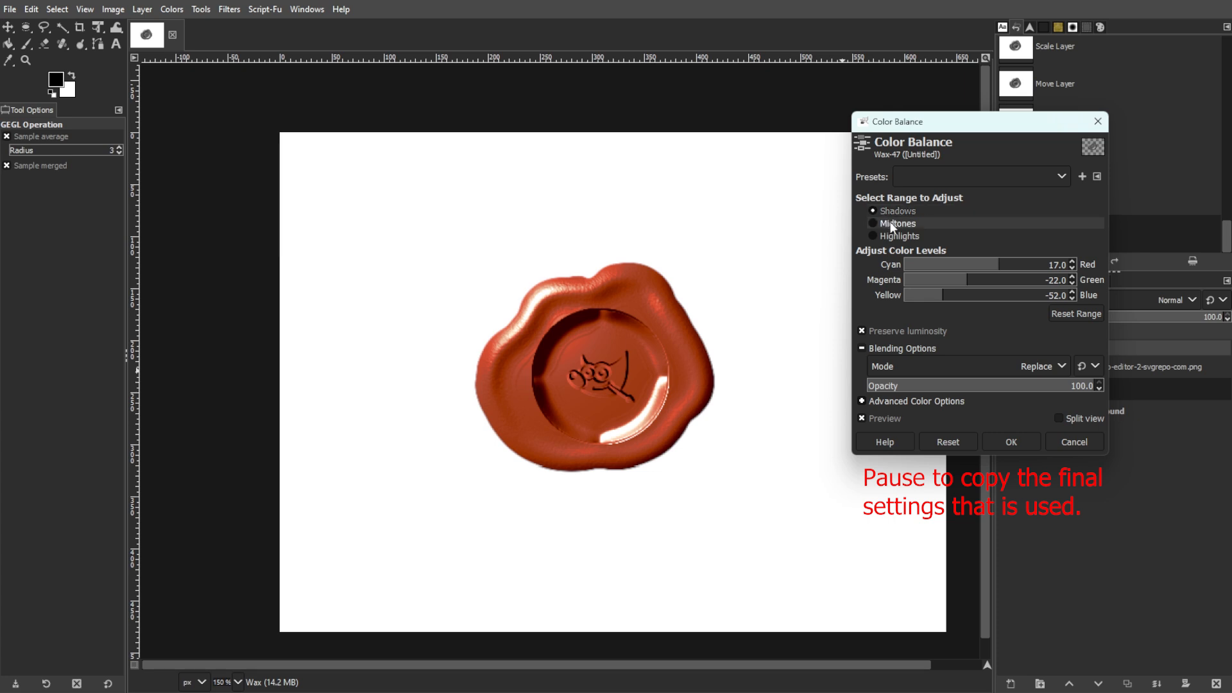
{"action": "left_click", "coordinate": [891, 224]}
{"action": "left_click", "coordinate": [889, 237]}
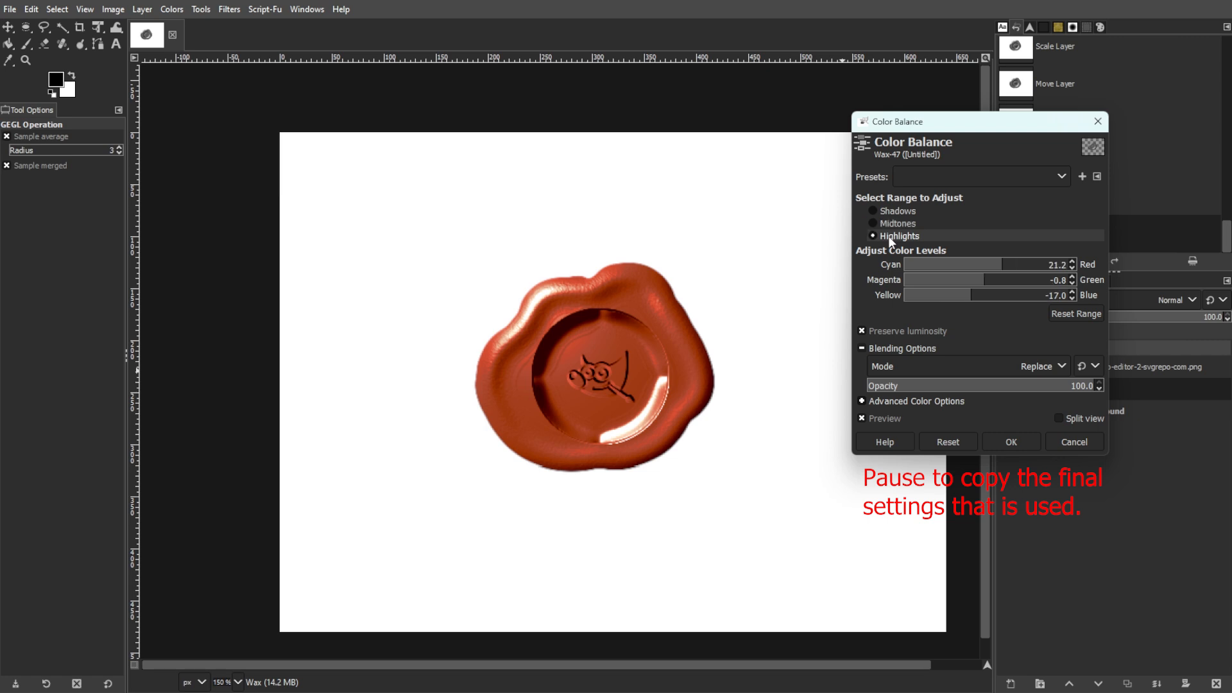
{"action": "left_click", "coordinate": [993, 441]}
Darken the Wax layer with Brightness-Contrast by lowering the brightness and adjusting the contrast
{"action": "left_click", "coordinate": [171, 9]}
{"action": "left_click", "coordinate": [199, 145]}
{"action": "left_click_drag", "start_coordinate": [1064, 240], "coordinate": [1038, 240]}
{"action": "left_click_drag", "start_coordinate": [1062, 258], "coordinate": [1022, 241]}
{"action": "left_click", "coordinate": [1099, 357]}
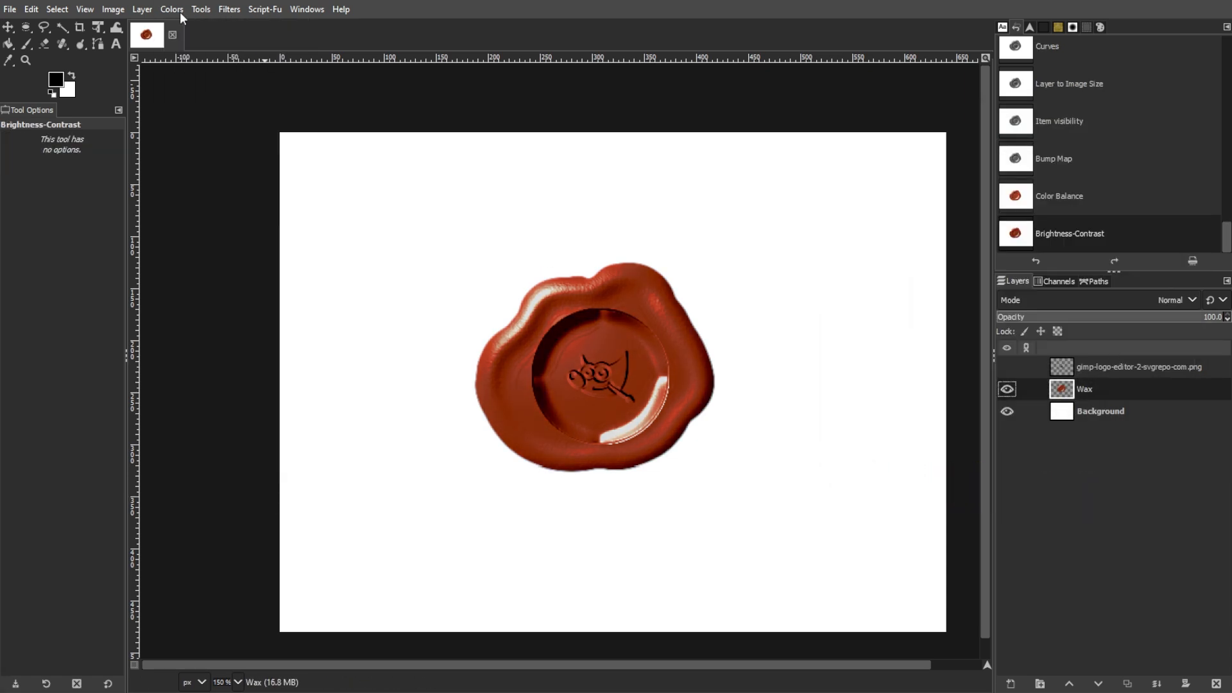
Deepen the Wax layer's dark tones with Curves by moving the black point to input 21, output 0
{"action": "left_click", "coordinate": [176, 9]}
{"action": "left_click", "coordinate": [192, 179]}
{"action": "left_click_drag", "start_coordinate": [905, 406], "coordinate": [916, 407]}
{"action": "mouse_move", "coordinate": [1177, 213]}
{"action": "left_mouse_down"}
{"action": "mouse_move", "coordinate": [1163, 205]}
{"action": "mouse_move", "coordinate": [1177, 209]}
{"action": "left_mouse_up"}
{"action": "left_click_drag", "start_coordinate": [916, 406], "coordinate": [929, 408]}
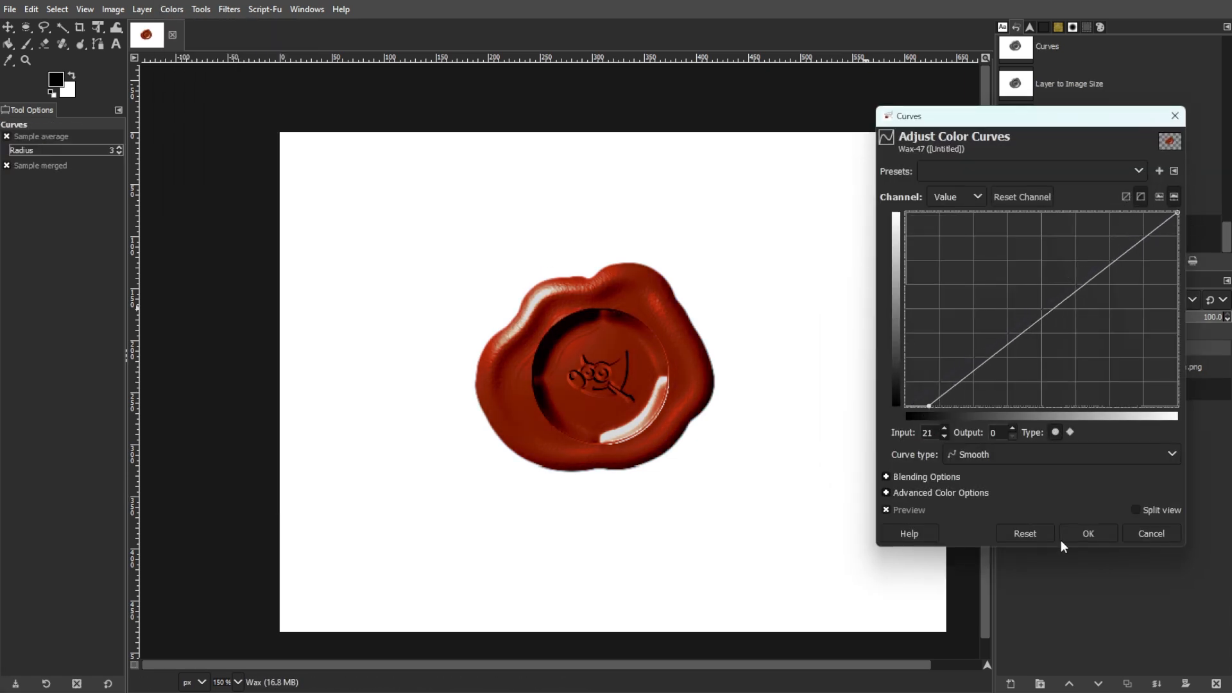
{"action": "left_click", "coordinate": [1062, 539]}
{"action": "left_click_drag", "start_coordinate": [983, 496], "coordinate": [986, 518]}
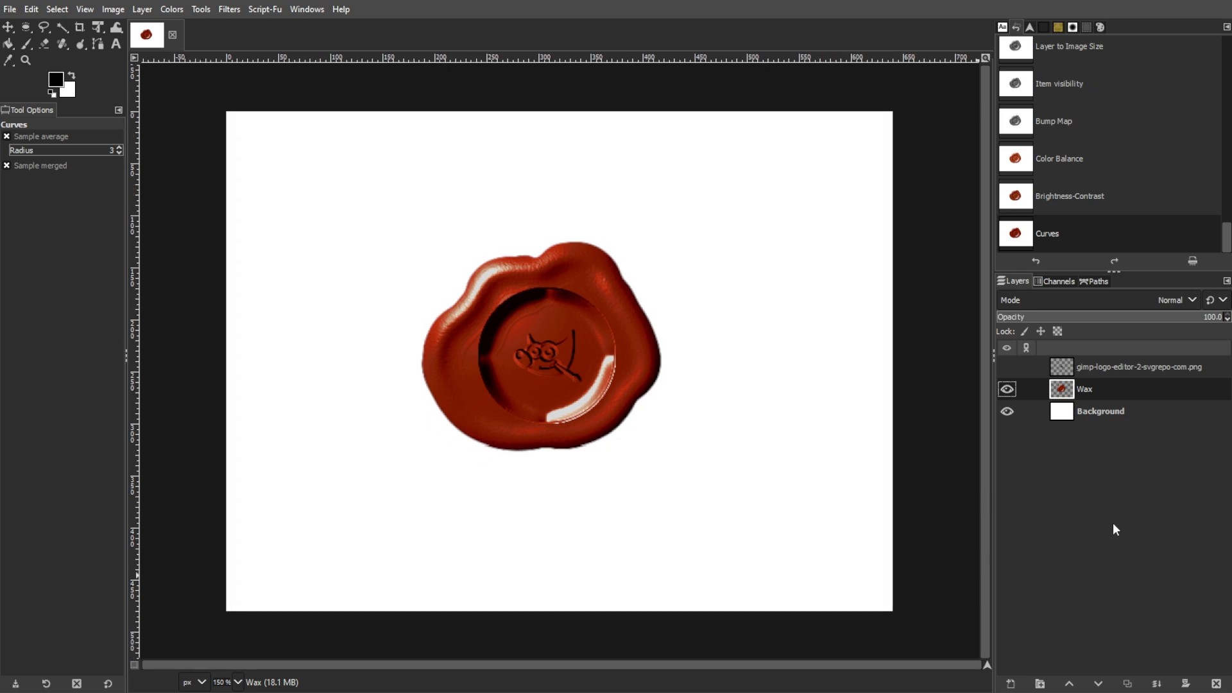